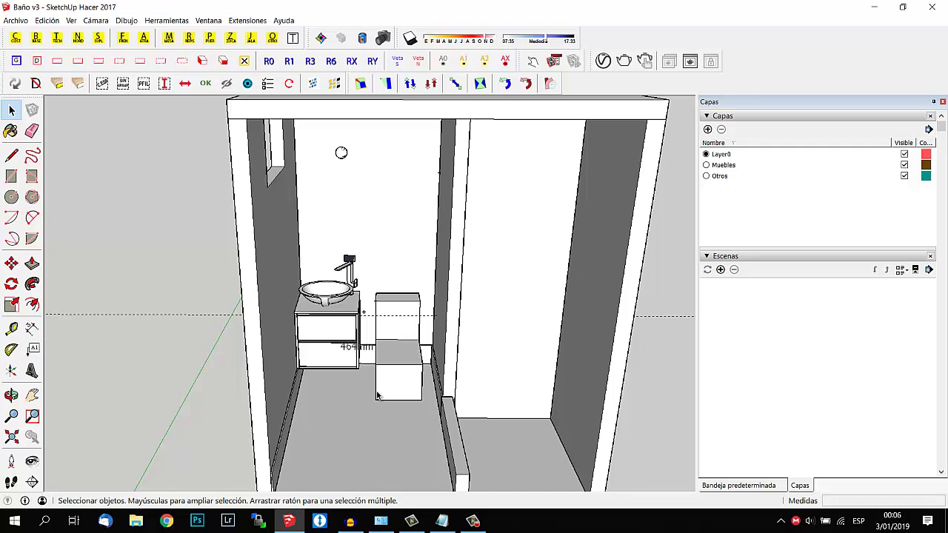
Orbit around the bathroom model in SketchUp.
{"action": "mouse_move", "coordinate": [376, 395]}
{"action": "middle_mouse_down"}
{"action": "mouse_move", "coordinate": [296, 316]}
{"action": "mouse_move", "coordinate": [415, 270]}
{"action": "mouse_move", "coordinate": [482, 302]}
{"action": "mouse_move", "coordinate": [457, 370]}
{"action": "mouse_move", "coordinate": [416, 311]}
{"action": "mouse_move", "coordinate": [314, 368]}
{"action": "mouse_move", "coordinate": [343, 356]}
{"action": "middle_mouse_up"}
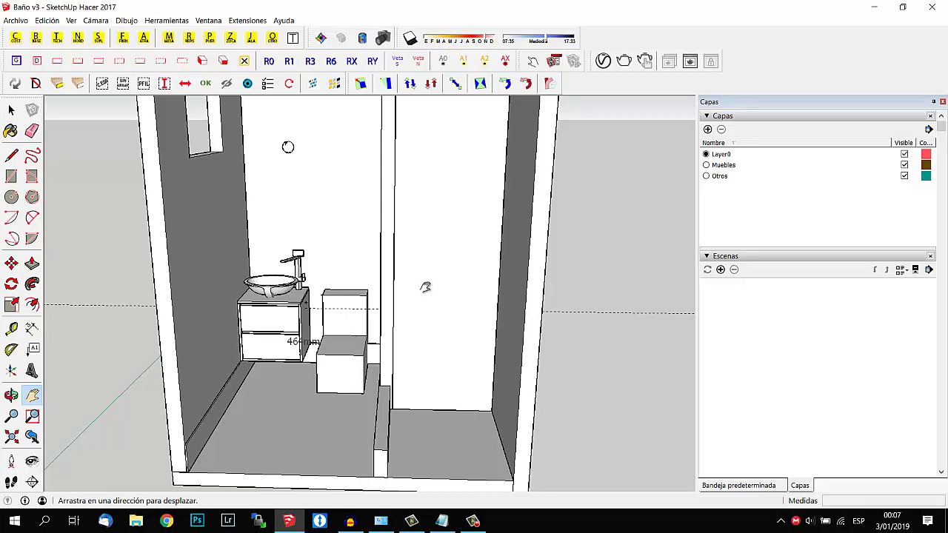
{"action": "key", "text": "o"}
{"action": "left_click_drag", "start_coordinate": [380, 332], "coordinate": [499, 328]}
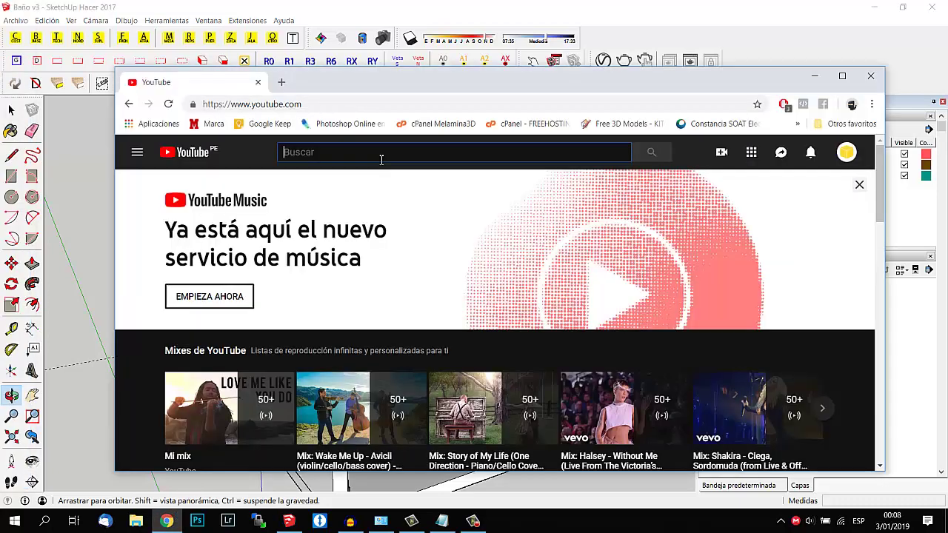
Search YouTube for melamina3d and open the Melamina 3D channel page.
{"action": "type", "text": "mela"}
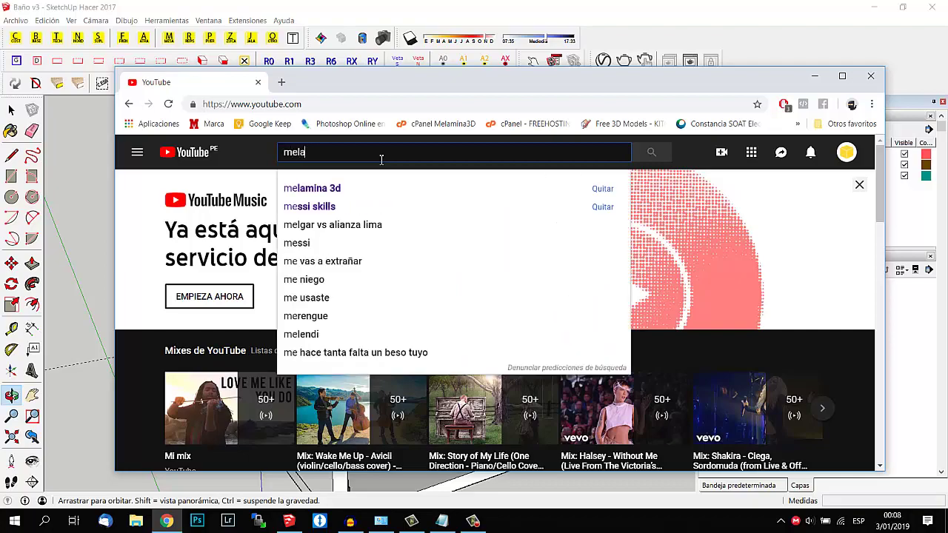
{"action": "type", "text": "mina3d"}
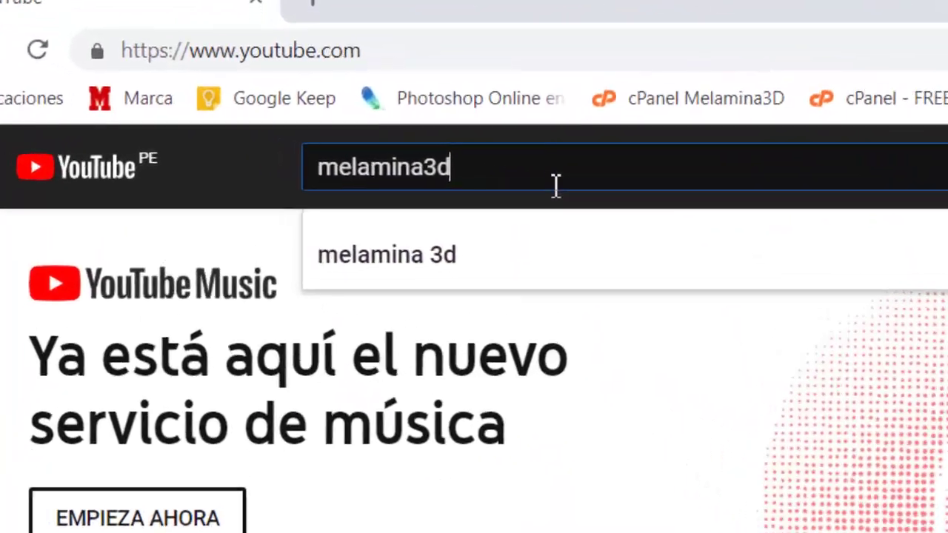
{"action": "key", "text": "Return"}
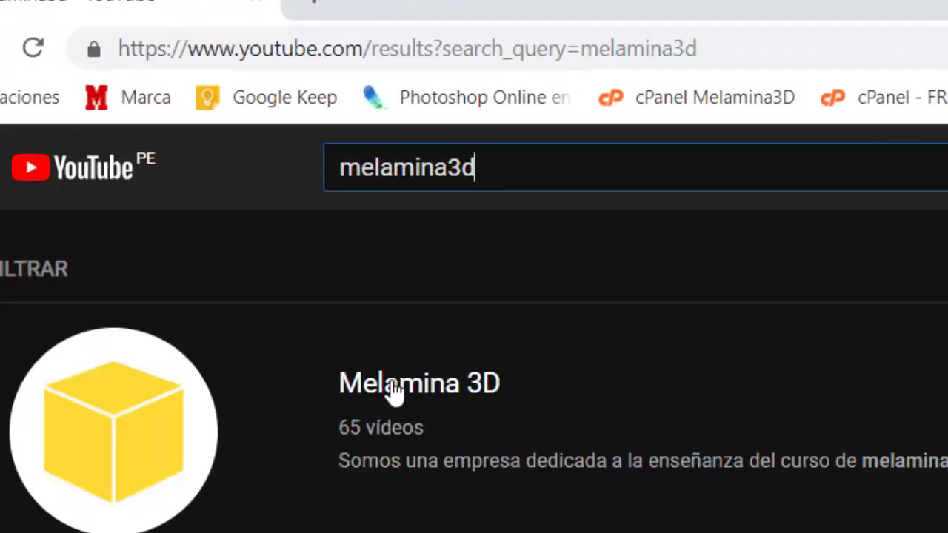
{"action": "left_click", "coordinate": [392, 389]}
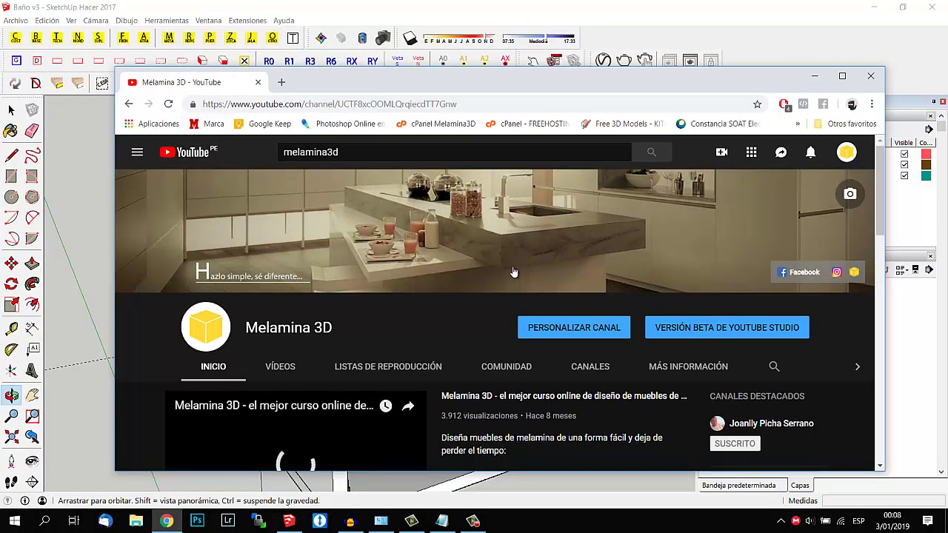
Scroll through the channel page and pause its featured video.
{"action": "scroll", "coordinate": [498, 262], "scroll_direction": "down", "scroll_amount": 2}
{"action": "scroll", "coordinate": [498, 262], "scroll_direction": "up", "scroll_amount": 2}
{"action": "scroll", "coordinate": [499, 271], "scroll_direction": "down", "scroll_amount": 2}
{"action": "scroll", "coordinate": [499, 268], "scroll_direction": "down", "scroll_amount": 2}
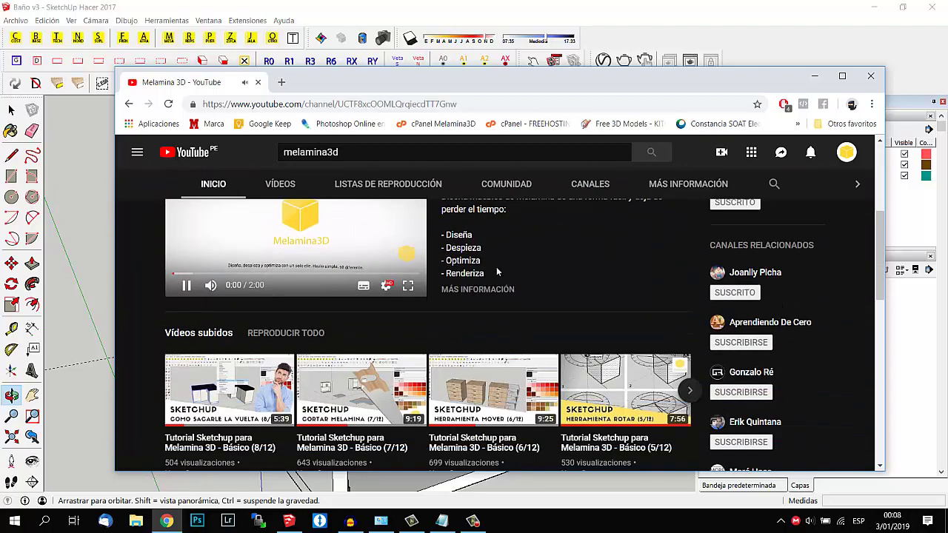
{"action": "scroll", "coordinate": [496, 266], "scroll_direction": "down", "scroll_amount": 2}
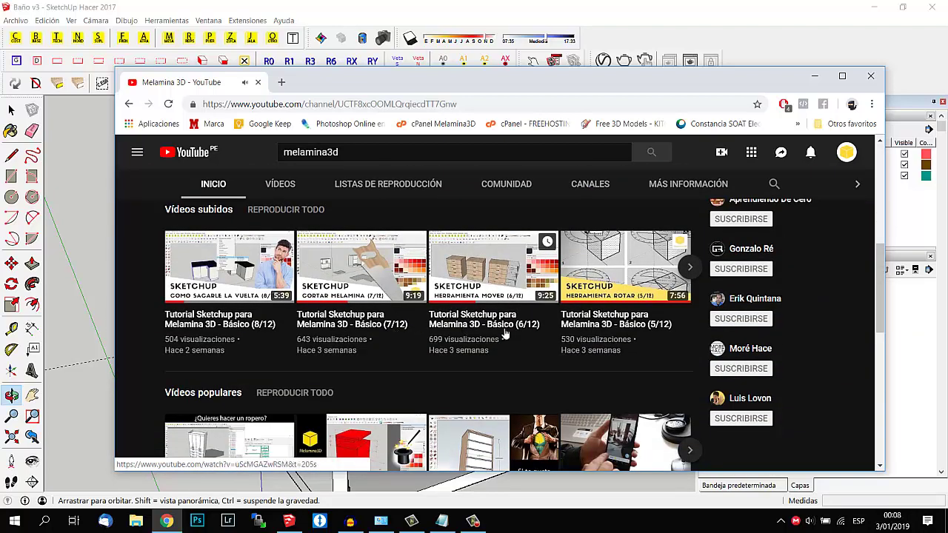
{"action": "scroll", "coordinate": [510, 329], "scroll_direction": "up", "scroll_amount": 2}
{"action": "left_click", "coordinate": [311, 253]}
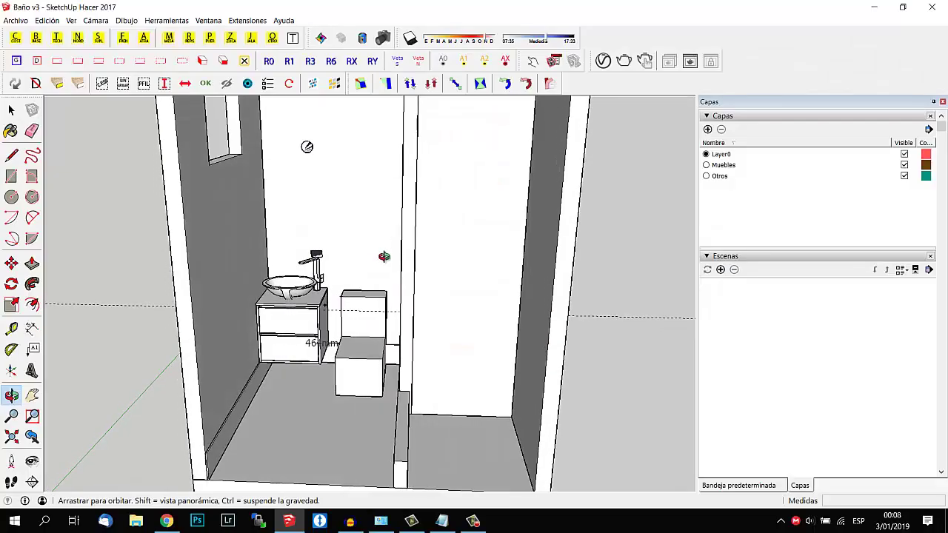
{"action": "scroll", "coordinate": [384, 257], "scroll_direction": "down", "scroll_amount": 5}
{"action": "mouse_move", "coordinate": [383, 256]}
{"action": "middle_mouse_down", "text": "shift"}
{"action": "mouse_move", "coordinate": [411, 320]}
{"action": "mouse_move", "coordinate": [421, 310]}
{"action": "middle_mouse_up", "text": "shift"}
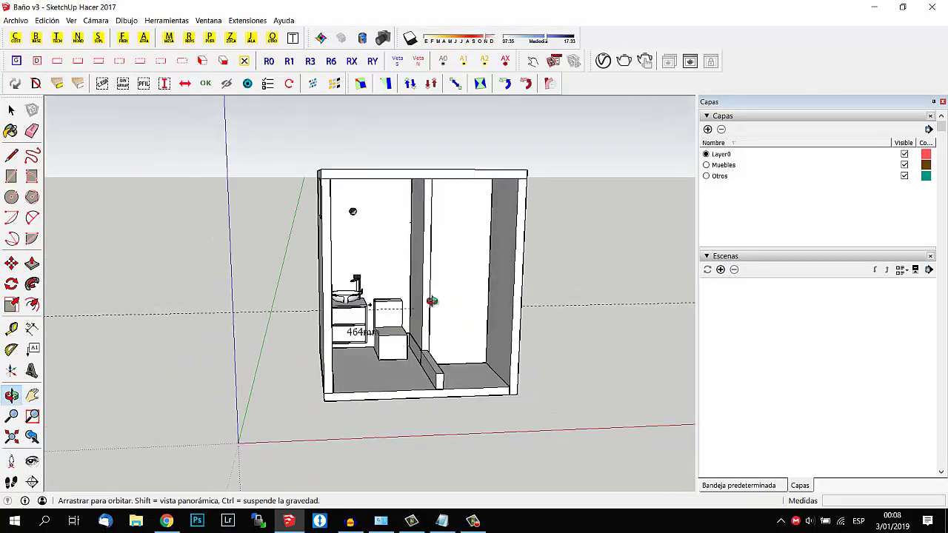
{"action": "scroll", "coordinate": [421, 310], "scroll_direction": "up", "scroll_amount": 2}
{"action": "scroll", "coordinate": [421, 309], "scroll_direction": "up", "scroll_amount": 2}
{"action": "mouse_move", "coordinate": [320, 165]}
{"action": "middle_mouse_down"}
{"action": "mouse_move", "coordinate": [329, 169]}
{"action": "mouse_move", "coordinate": [321, 165]}
{"action": "middle_mouse_up"}
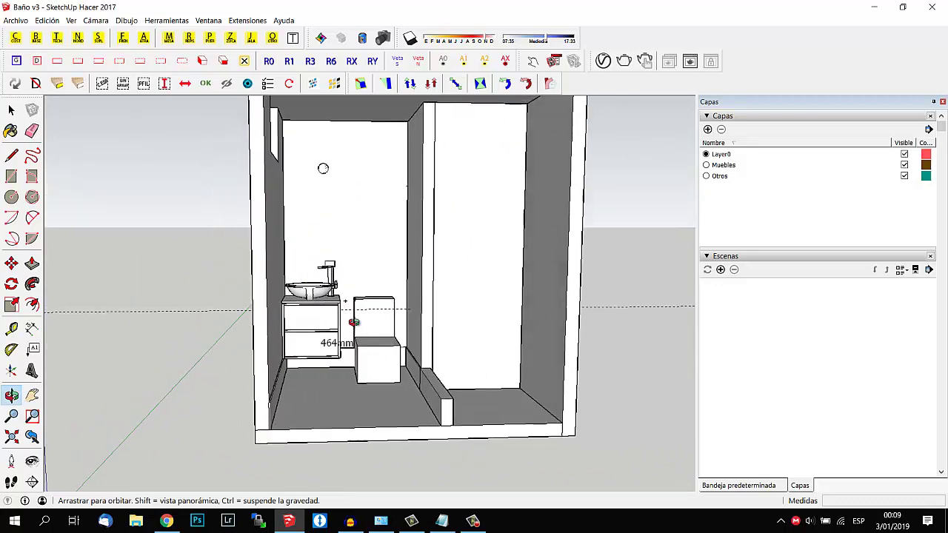
{"action": "scroll", "coordinate": [320, 302], "scroll_direction": "up", "scroll_amount": 2}
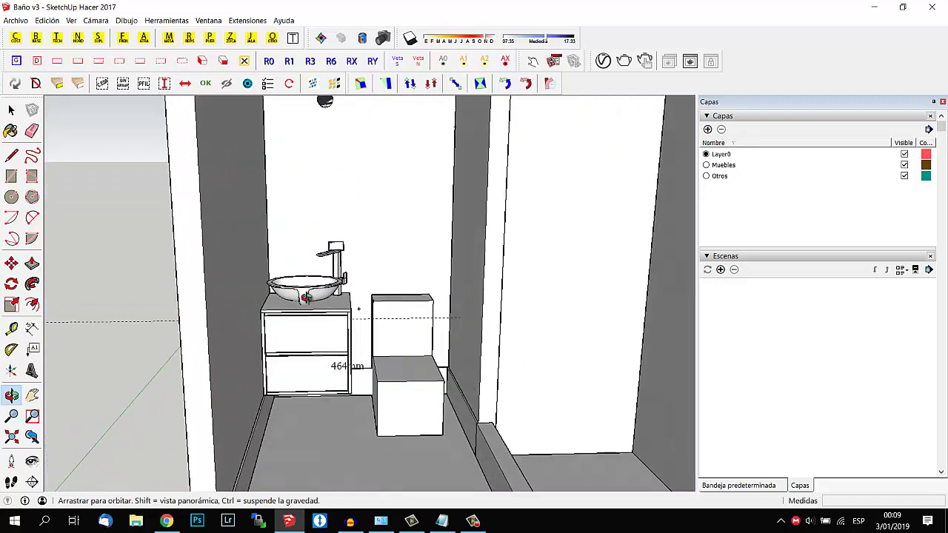
{"action": "middle_click_drag", "start_coordinate": [312, 281], "coordinate": [309, 304]}
{"action": "scroll", "coordinate": [308, 291], "scroll_direction": "up", "scroll_amount": 2}
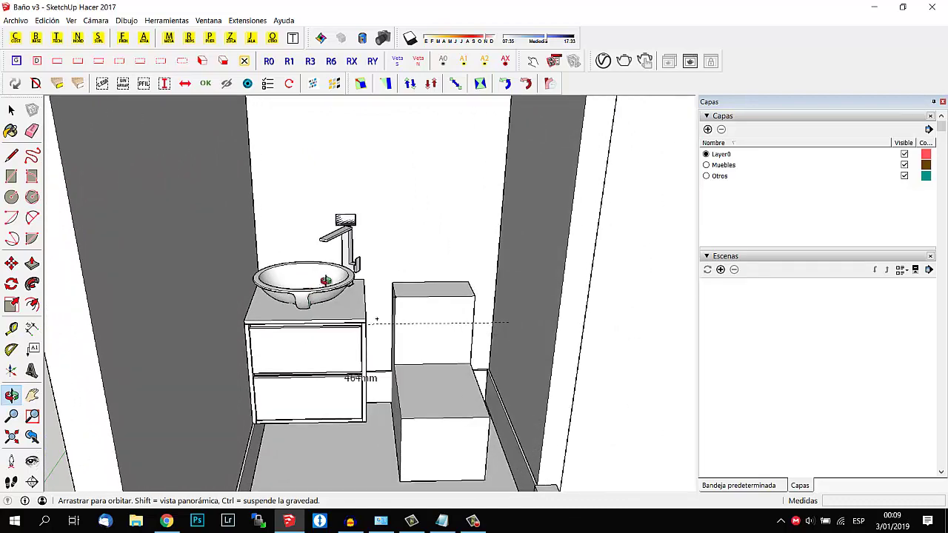
{"action": "key", "text": "space"}
{"action": "left_click", "coordinate": [351, 285]}
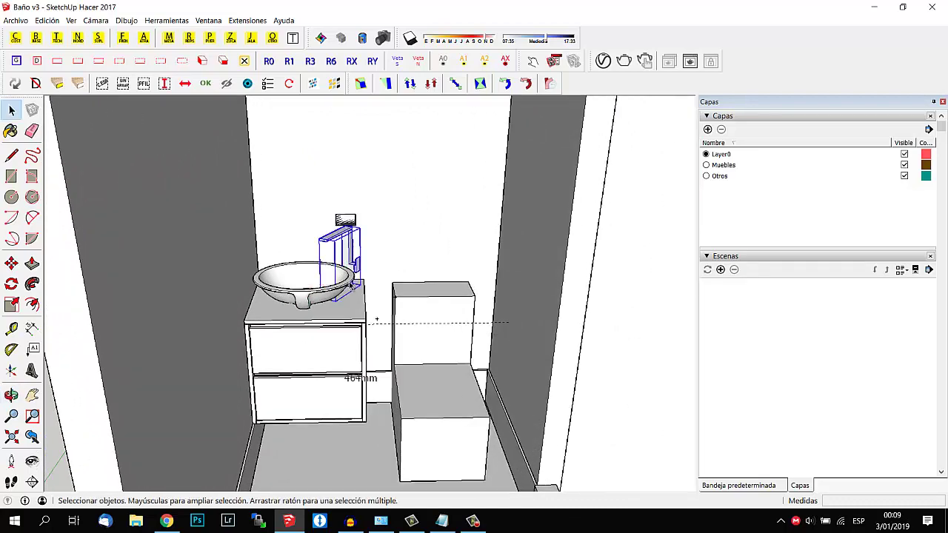
{"action": "left_click", "coordinate": [424, 345]}
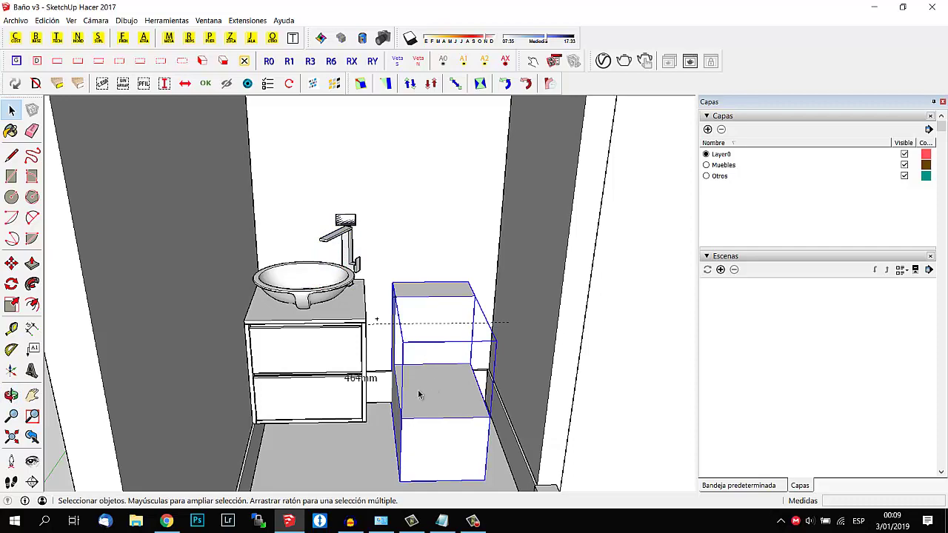
{"action": "key", "text": "o"}
{"action": "mouse_move", "coordinate": [448, 393]}
{"action": "left_mouse_down"}
{"action": "mouse_move", "coordinate": [421, 302]}
{"action": "mouse_move", "coordinate": [459, 277]}
{"action": "mouse_move", "coordinate": [429, 338]}
{"action": "mouse_move", "coordinate": [489, 374]}
{"action": "mouse_move", "coordinate": [496, 352]}
{"action": "mouse_move", "coordinate": [444, 370]}
{"action": "left_mouse_up"}
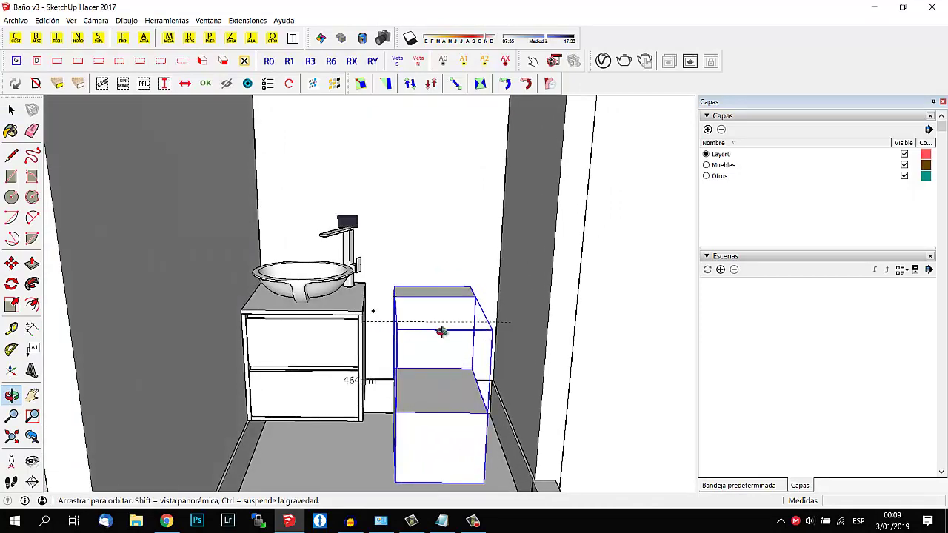
{"action": "left_click_drag", "start_coordinate": [440, 330], "coordinate": [434, 337]}
{"action": "scroll", "coordinate": [434, 337], "scroll_direction": "down", "scroll_amount": 5}
{"action": "key", "text": "h"}
{"action": "left_click_drag", "start_coordinate": [444, 422], "coordinate": [321, 392]}
{"action": "scroll", "coordinate": [315, 385], "scroll_direction": "up", "scroll_amount": 3}
{"action": "key", "text": "space"}
{"action": "left_click", "coordinate": [299, 379]}
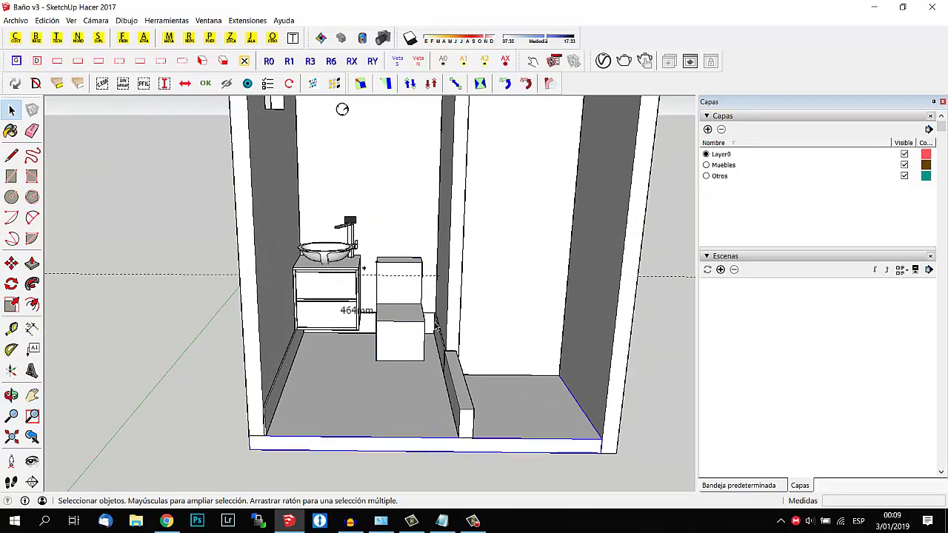
{"action": "key", "text": "h"}
{"action": "left_click_drag", "start_coordinate": [400, 317], "coordinate": [348, 361]}
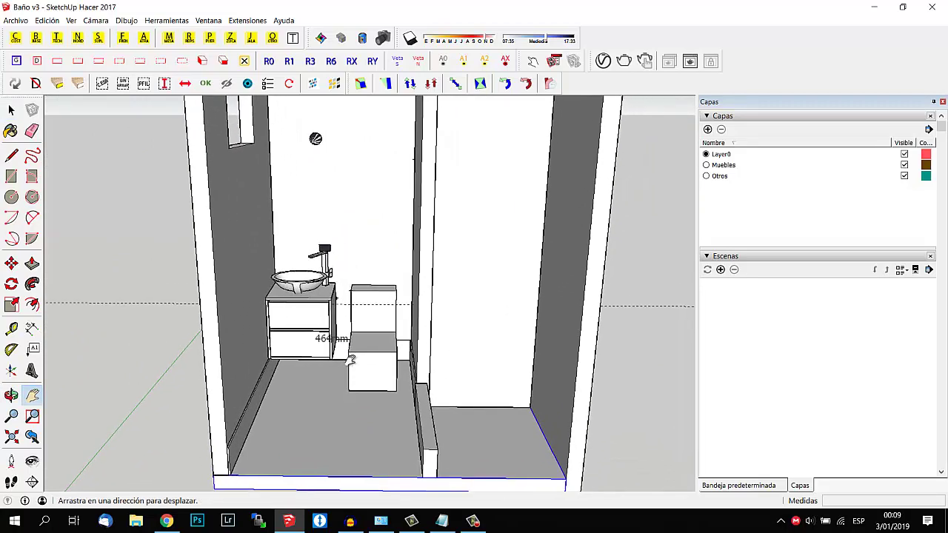
{"action": "scroll", "coordinate": [300, 295], "scroll_direction": "up", "scroll_amount": 2}
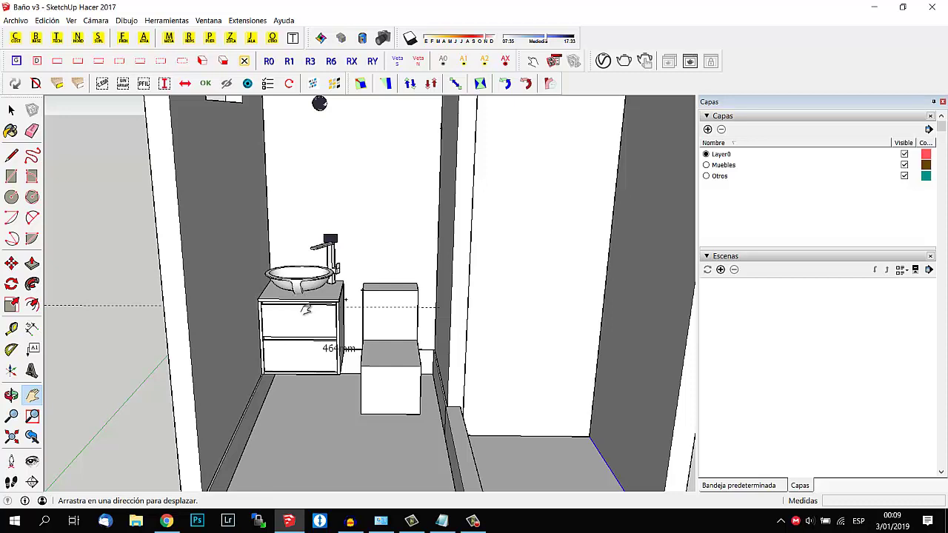
{"action": "scroll", "coordinate": [307, 308], "scroll_direction": "up", "scroll_amount": 2}
{"action": "scroll", "coordinate": [307, 311], "scroll_direction": "up", "scroll_amount": 1}
{"action": "key", "text": "space"}
{"action": "left_click", "coordinate": [315, 323]}
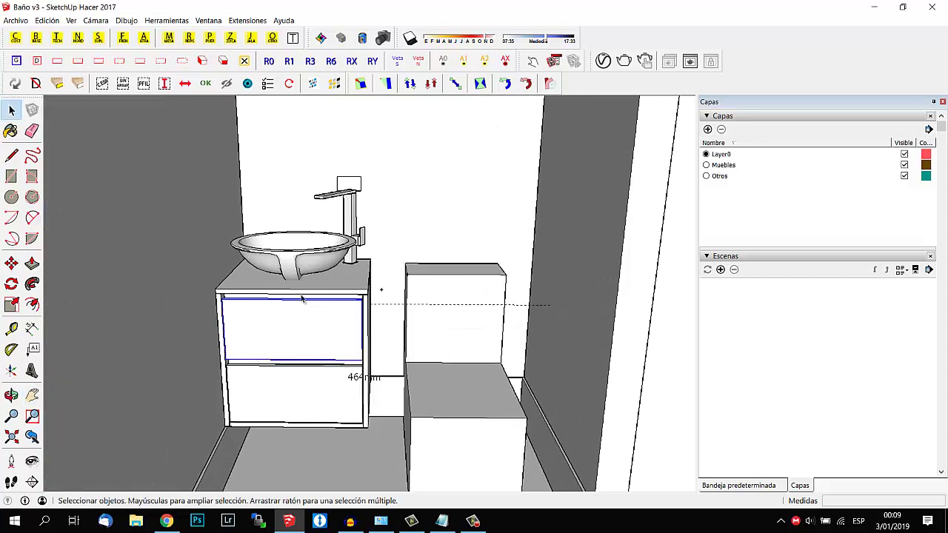
{"action": "left_click", "coordinate": [320, 293]}
{"action": "left_click", "coordinate": [368, 330]}
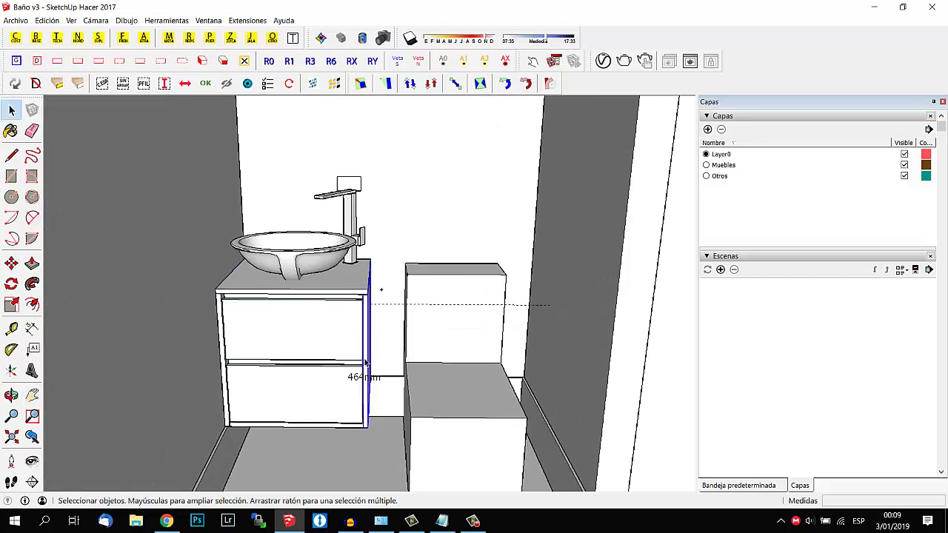
{"action": "middle_click_drag", "start_coordinate": [363, 390], "coordinate": [352, 234]}
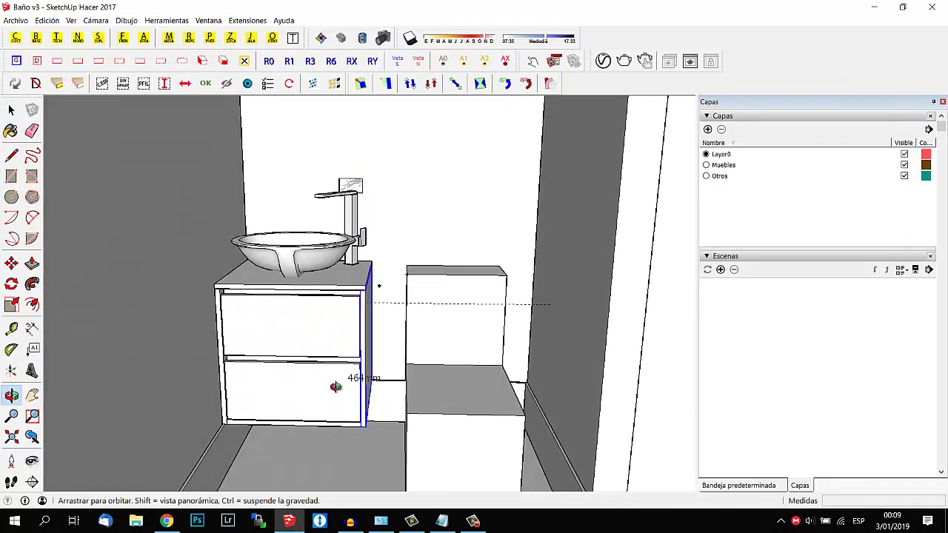
{"action": "middle_click_drag", "start_coordinate": [353, 234], "coordinate": [357, 392]}
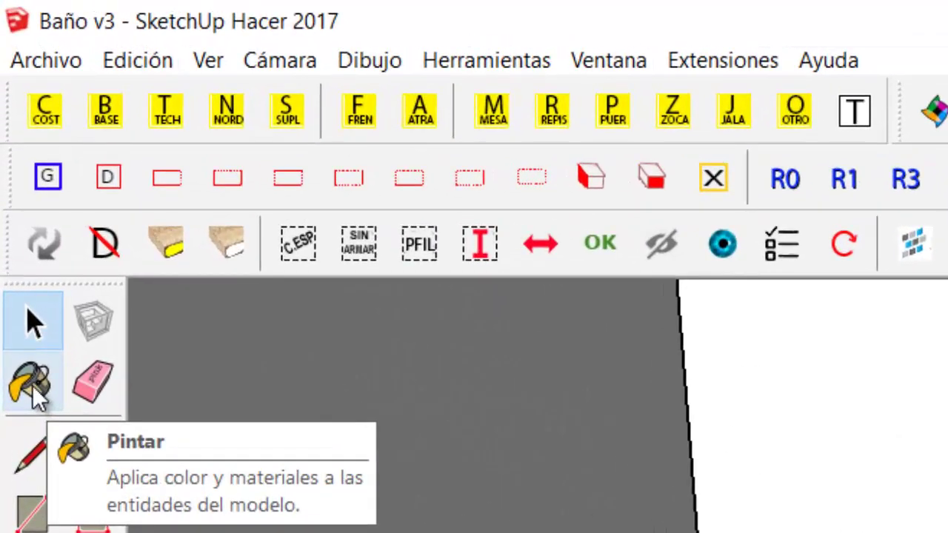
Take the Paint Bucket and switch the Materials panel to a different collection.
{"action": "left_click", "coordinate": [32, 384]}
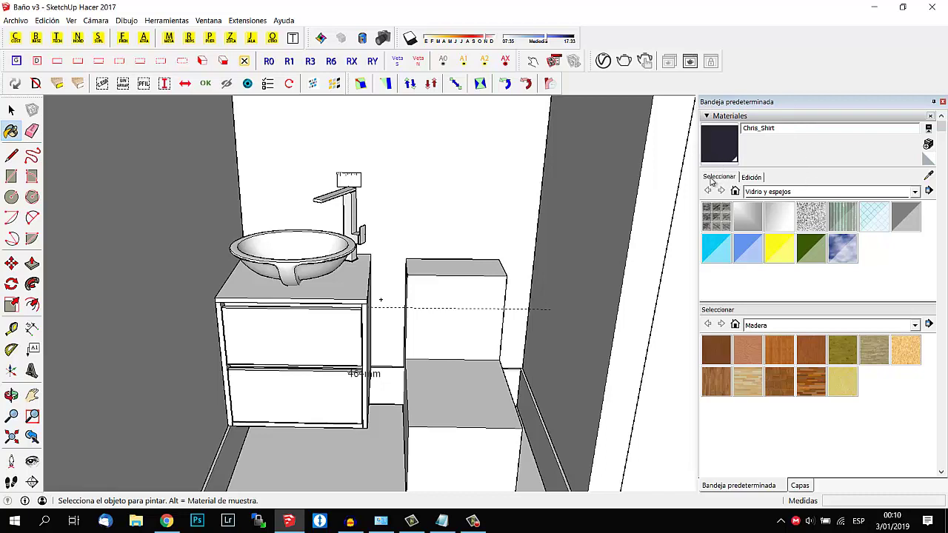
{"action": "left_click", "coordinate": [767, 194]}
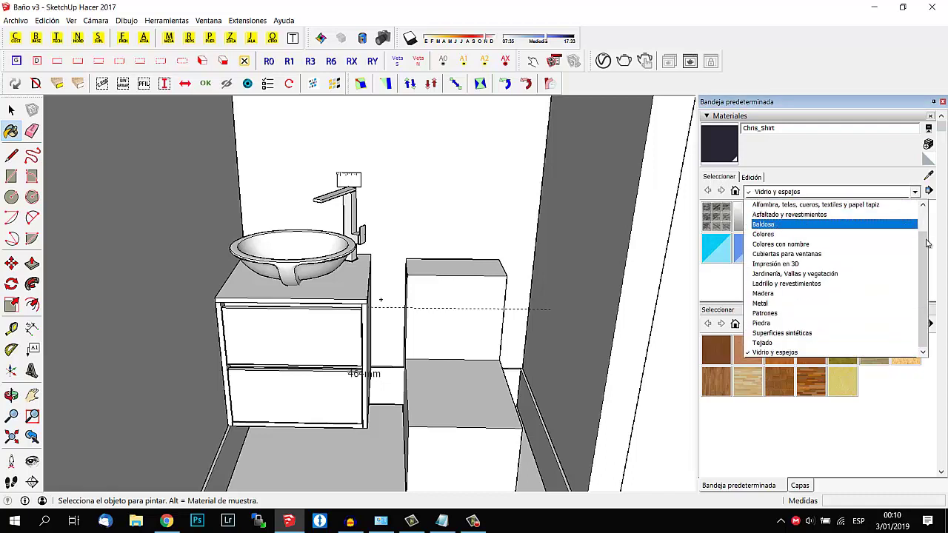
{"action": "left_click_drag", "start_coordinate": [925, 244], "coordinate": [924, 220]}
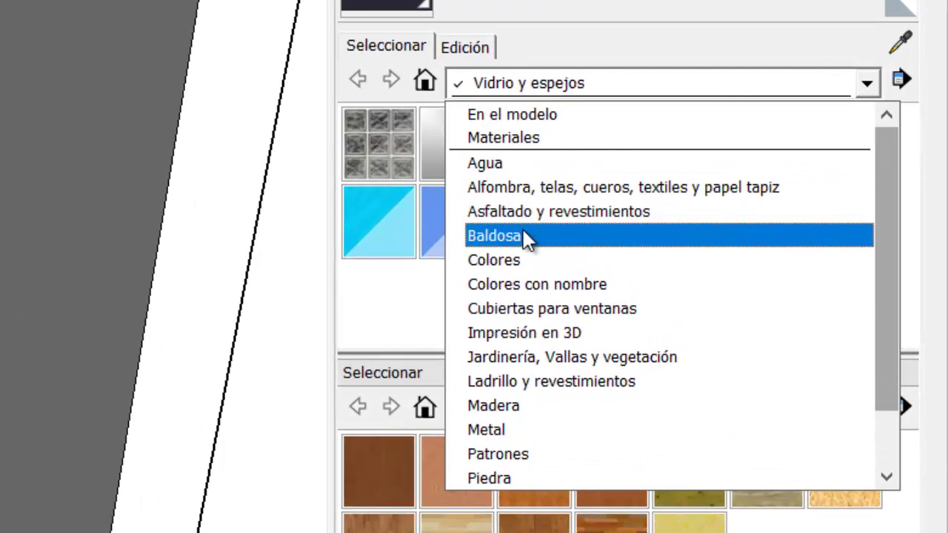
{"action": "left_click", "coordinate": [508, 260]}
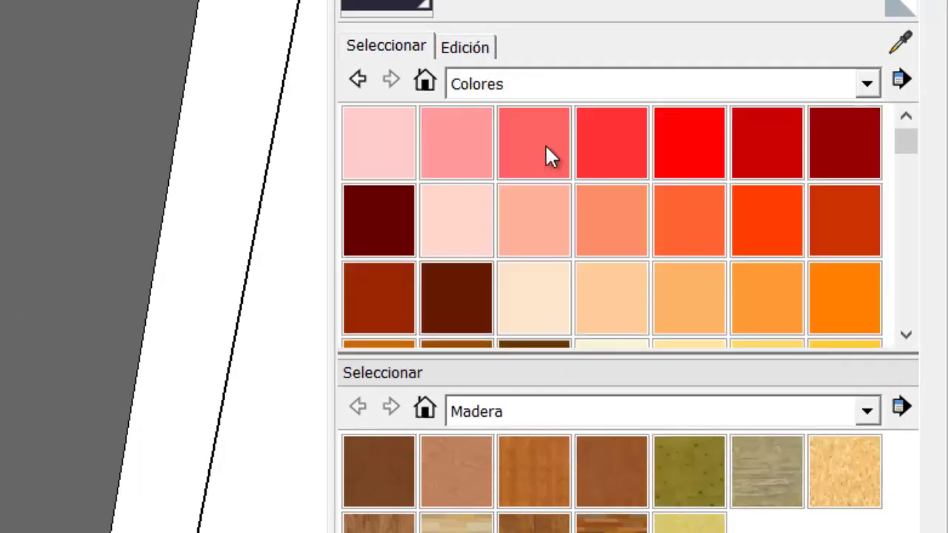
Browse the Jardinería, Madera, Metal and Vidrio y espejos material categories.
{"action": "left_click", "coordinate": [534, 90]}
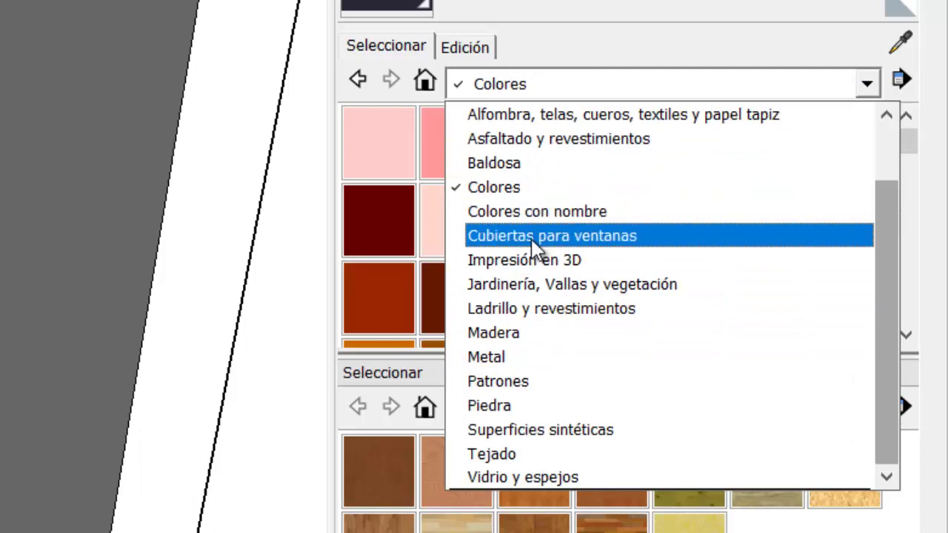
{"action": "left_click", "coordinate": [586, 284]}
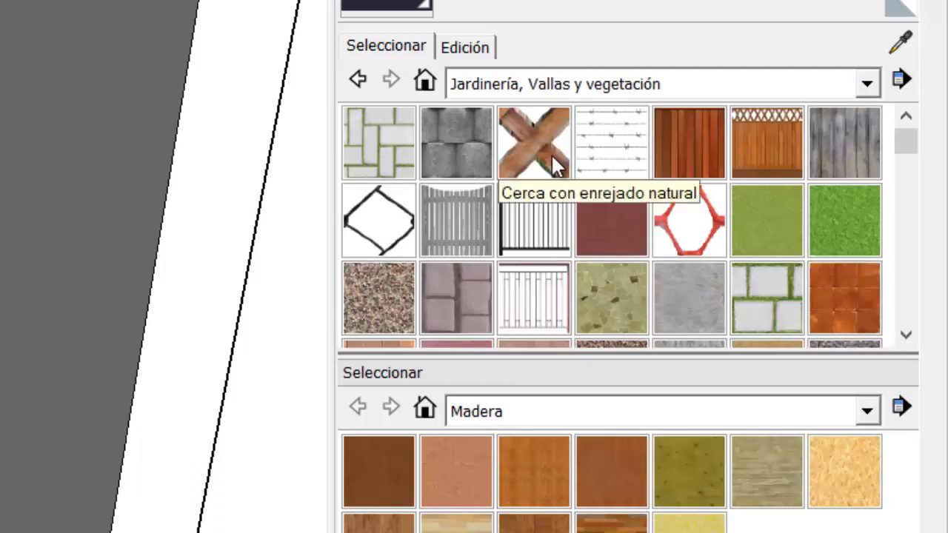
{"action": "left_click", "coordinate": [568, 87]}
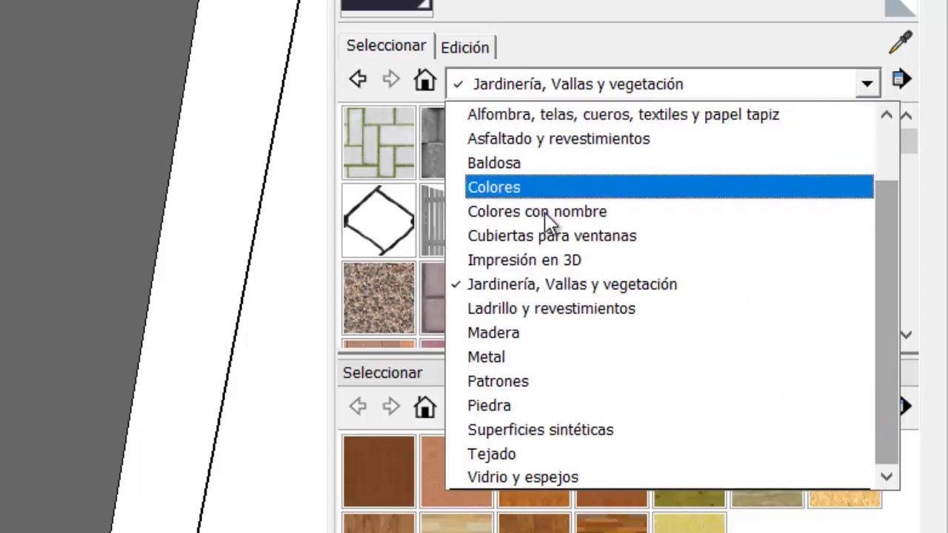
{"action": "left_click", "coordinate": [522, 339]}
{"action": "left_click", "coordinate": [548, 88]}
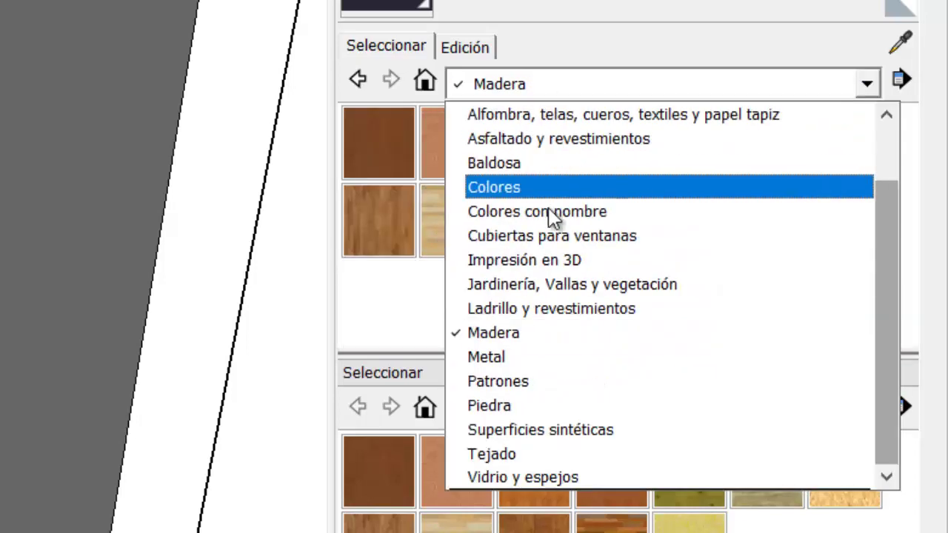
{"action": "left_click", "coordinate": [590, 355]}
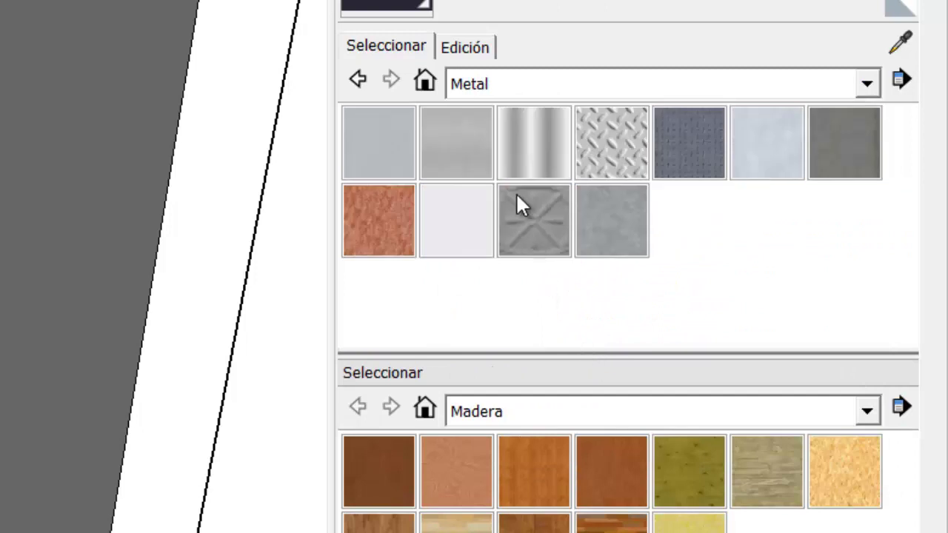
{"action": "left_click", "coordinate": [533, 84]}
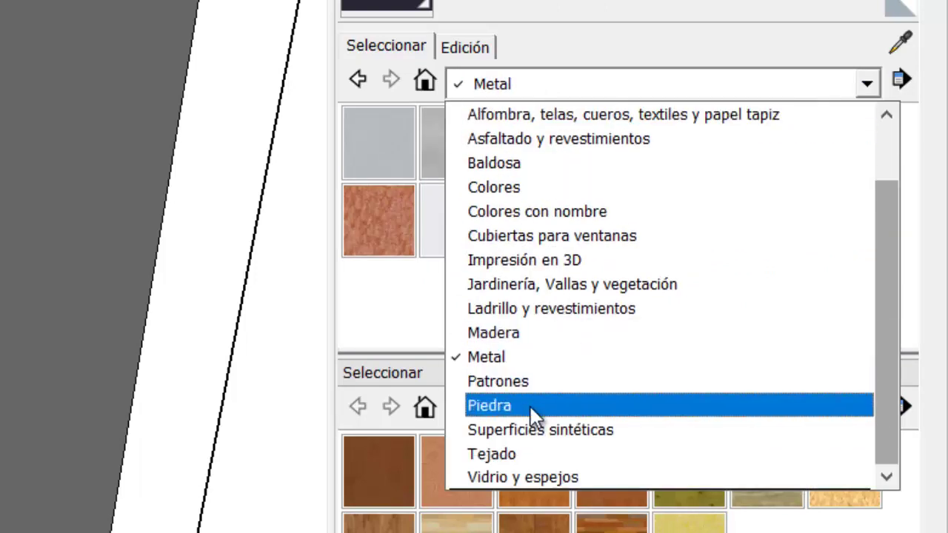
{"action": "left_click", "coordinate": [512, 475]}
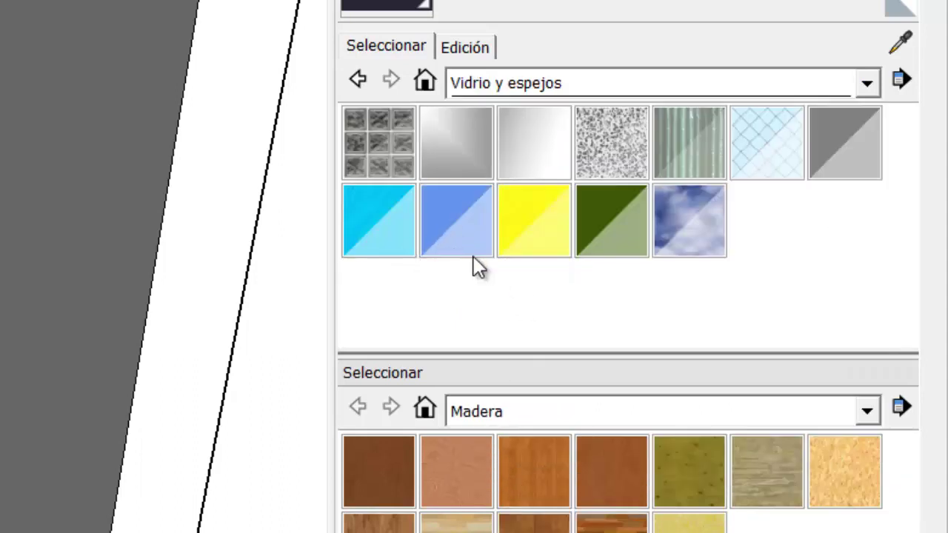
{"action": "left_click", "coordinate": [556, 91]}
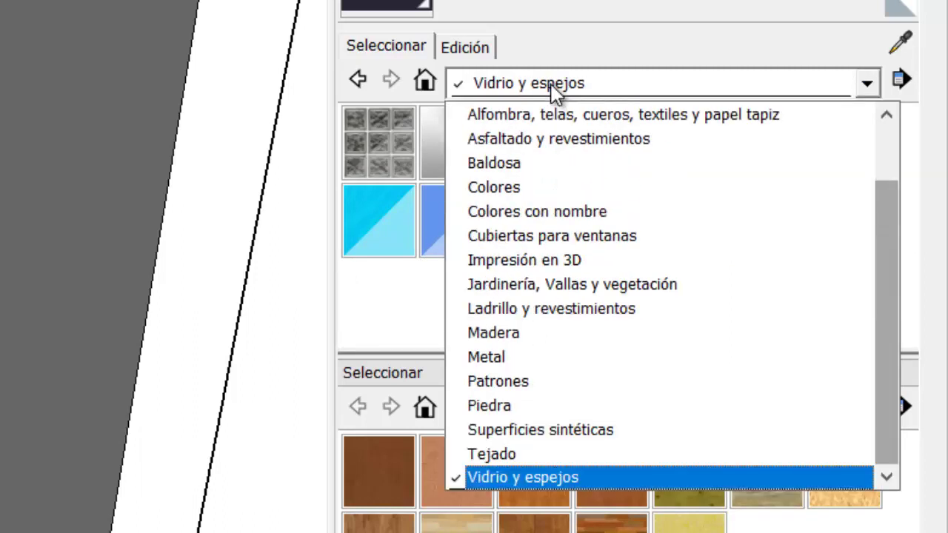
Paint the cabinet's right side and bottom edge with Chapa de madera 01.
{"action": "left_click", "coordinate": [517, 335]}
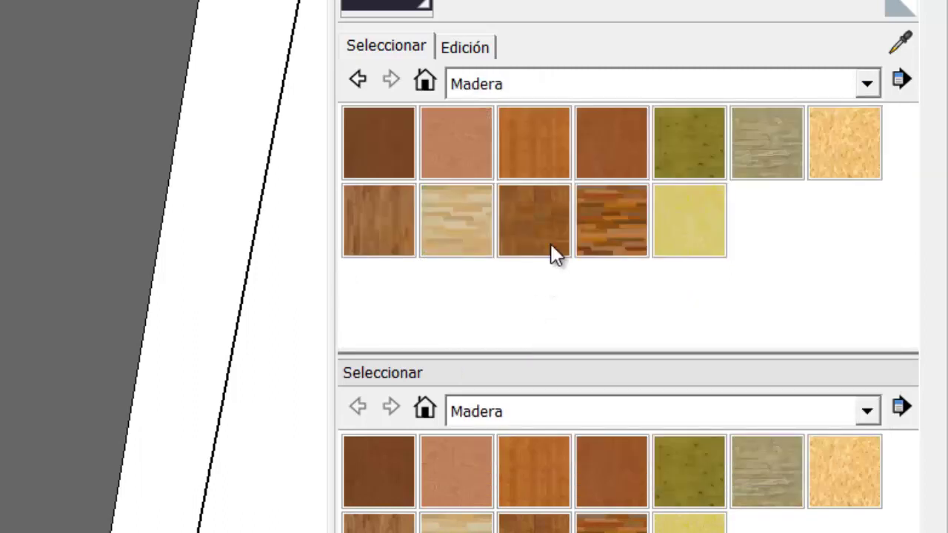
{"action": "left_click", "coordinate": [390, 152]}
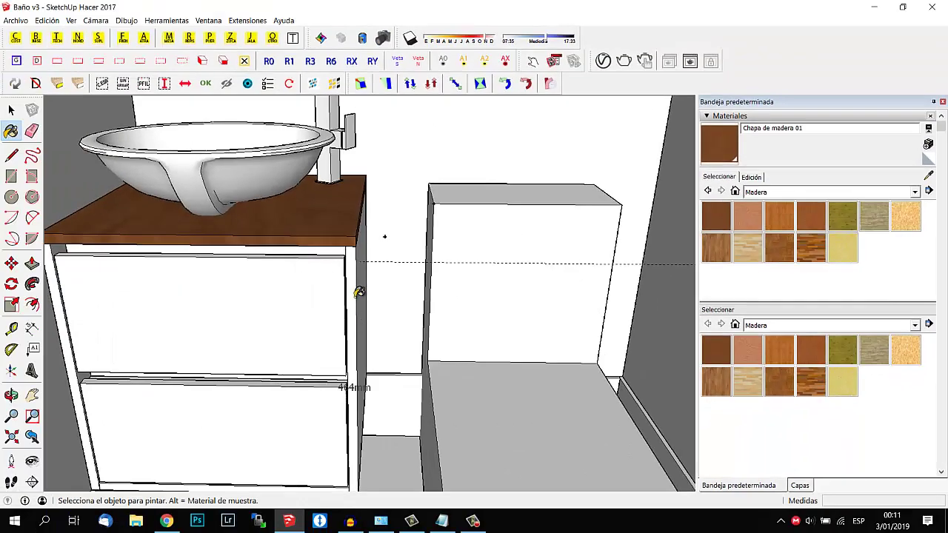
{"action": "left_click", "coordinate": [359, 292]}
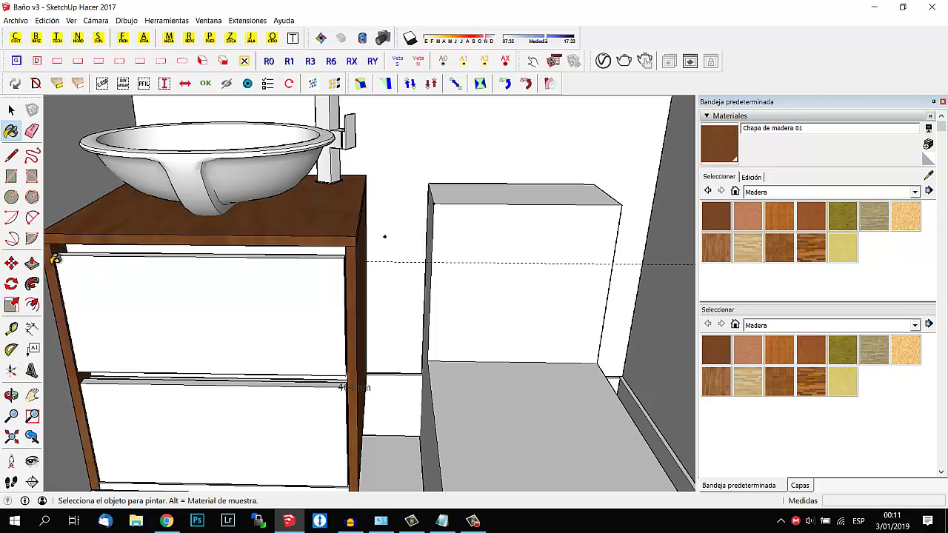
{"action": "scroll", "coordinate": [157, 263], "scroll_direction": "down", "scroll_amount": 2}
{"action": "scroll", "coordinate": [199, 385], "scroll_direction": "down", "scroll_amount": 2}
{"action": "scroll", "coordinate": [210, 423], "scroll_direction": "up", "scroll_amount": 4}
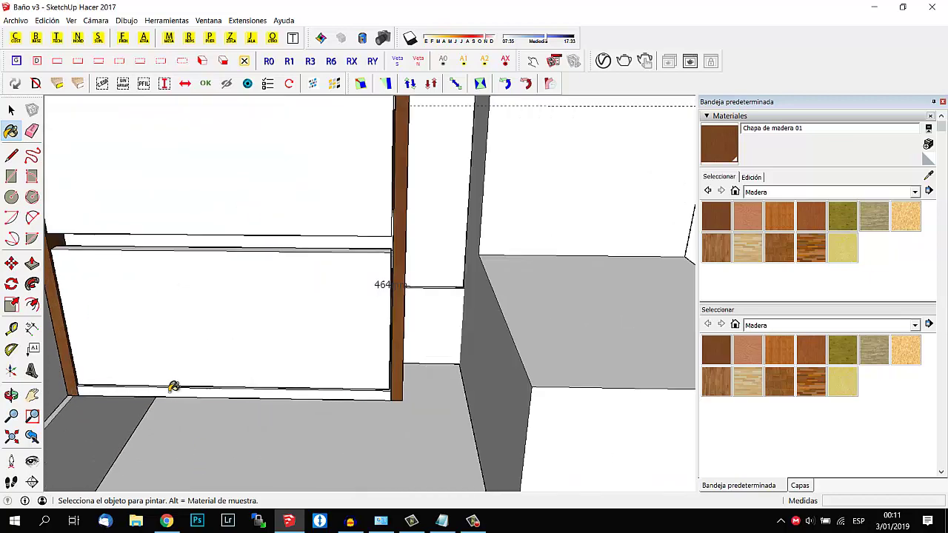
{"action": "left_click", "coordinate": [175, 385]}
Hide the upper and lower drawer fronts.
{"action": "scroll", "coordinate": [184, 388], "scroll_direction": "down", "scroll_amount": 3}
{"action": "key", "text": "space"}
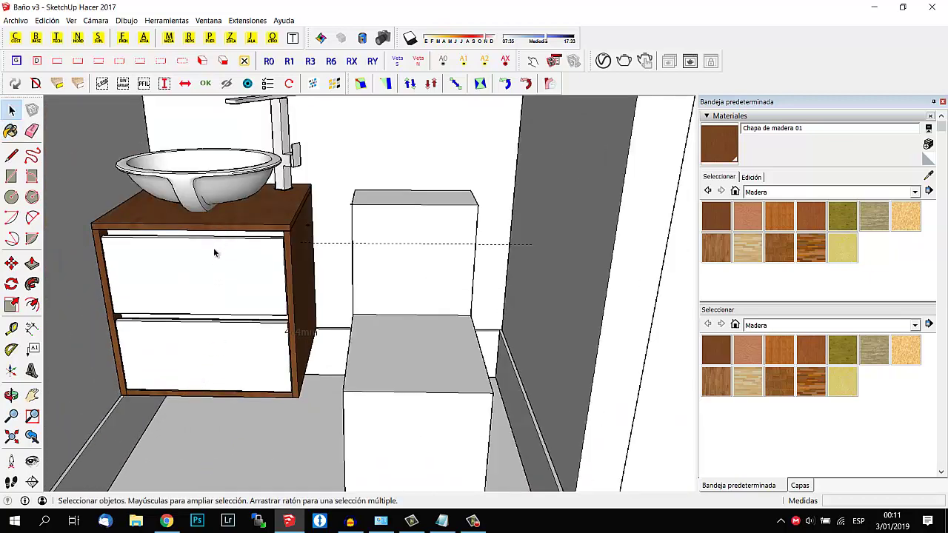
{"action": "left_click", "coordinate": [201, 296]}
{"action": "left_click", "coordinate": [198, 368], "text": "shift"}
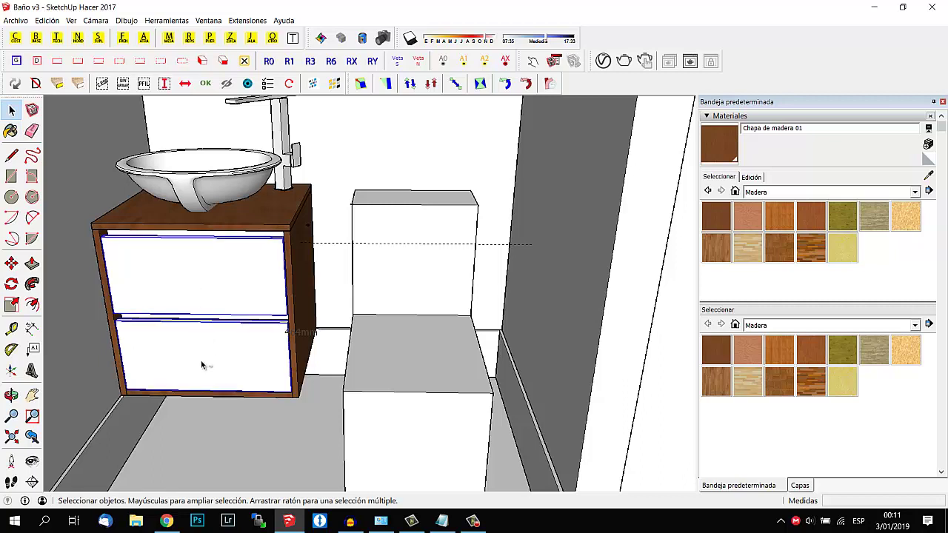
{"action": "key", "text": "Delete"}
Paint the top front strip and the strips between the drawers with Chapa de madera 01.
{"action": "key", "text": "b"}
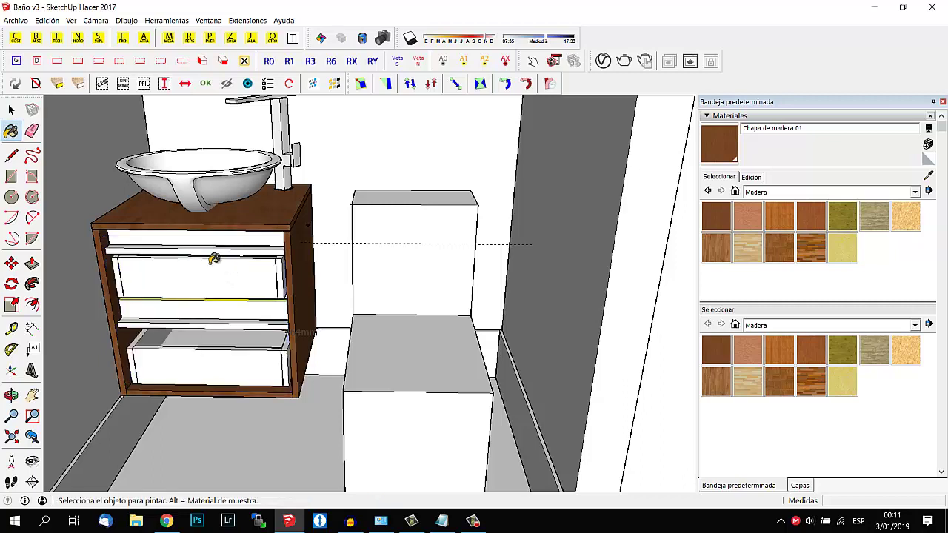
{"action": "left_click", "coordinate": [197, 235]}
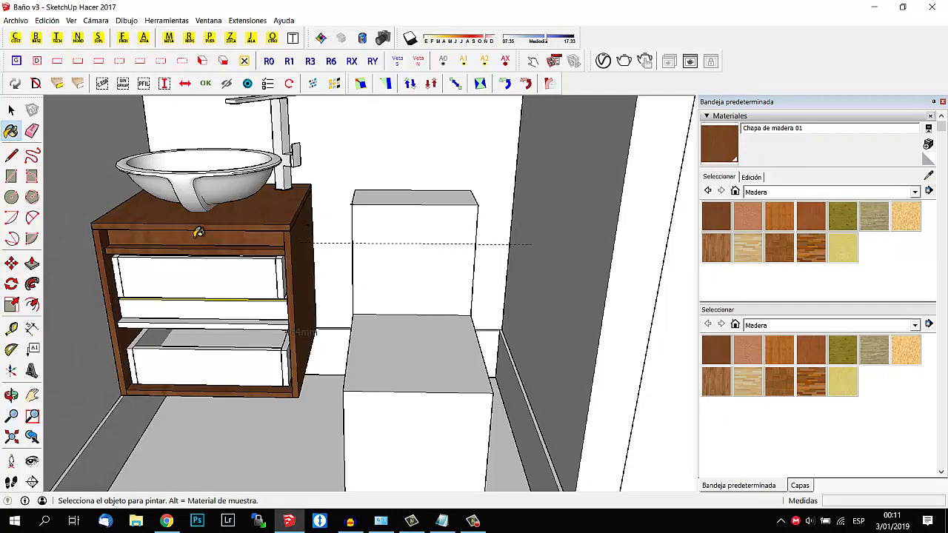
{"action": "left_click", "coordinate": [194, 318]}
{"action": "left_click", "coordinate": [192, 302]}
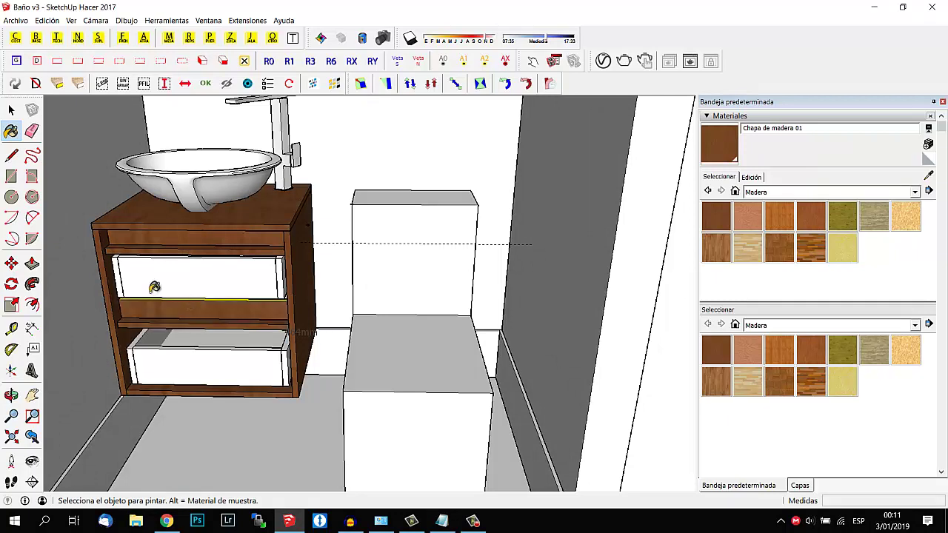
Unhide the drawer fronts and orbit back to the whole bathroom.
{"action": "key", "text": "space"}
{"action": "left_click", "coordinate": [247, 84]}
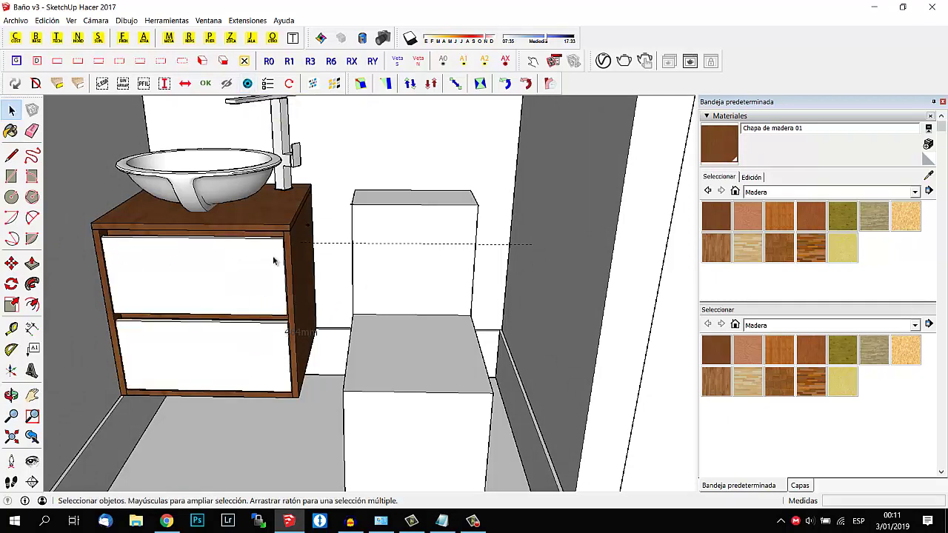
{"action": "mouse_move", "coordinate": [280, 300]}
{"action": "middle_mouse_down"}
{"action": "mouse_move", "coordinate": [370, 303]}
{"action": "mouse_move", "coordinate": [417, 283]}
{"action": "mouse_move", "coordinate": [345, 311]}
{"action": "mouse_move", "coordinate": [294, 312]}
{"action": "mouse_move", "coordinate": [358, 343]}
{"action": "mouse_move", "coordinate": [338, 328]}
{"action": "mouse_move", "coordinate": [355, 326]}
{"action": "middle_mouse_up"}
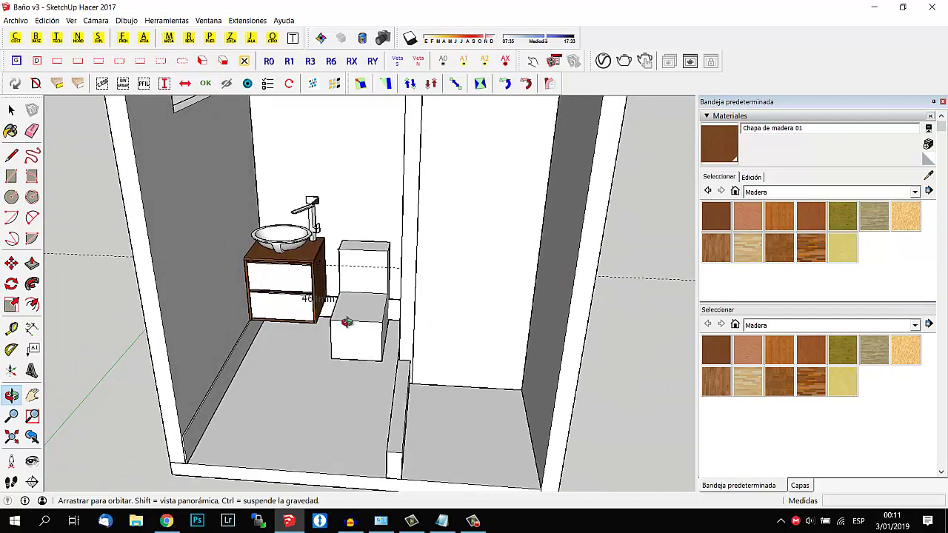
Pan and orbit to frame the vanity and toilet, with the Paint Bucket ready.
{"action": "mouse_move", "coordinate": [289, 349]}
{"action": "middle_mouse_down", "text": "shift"}
{"action": "mouse_move", "coordinate": [277, 381]}
{"action": "mouse_move", "coordinate": [254, 381]}
{"action": "mouse_move", "coordinate": [262, 365]}
{"action": "middle_mouse_up", "text": "shift"}
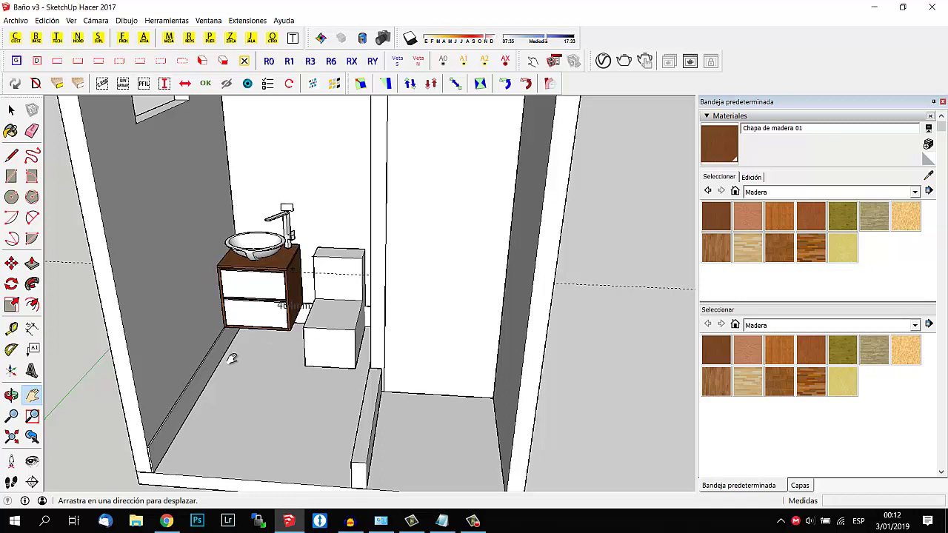
{"action": "middle_click_drag", "start_coordinate": [232, 357], "coordinate": [297, 323]}
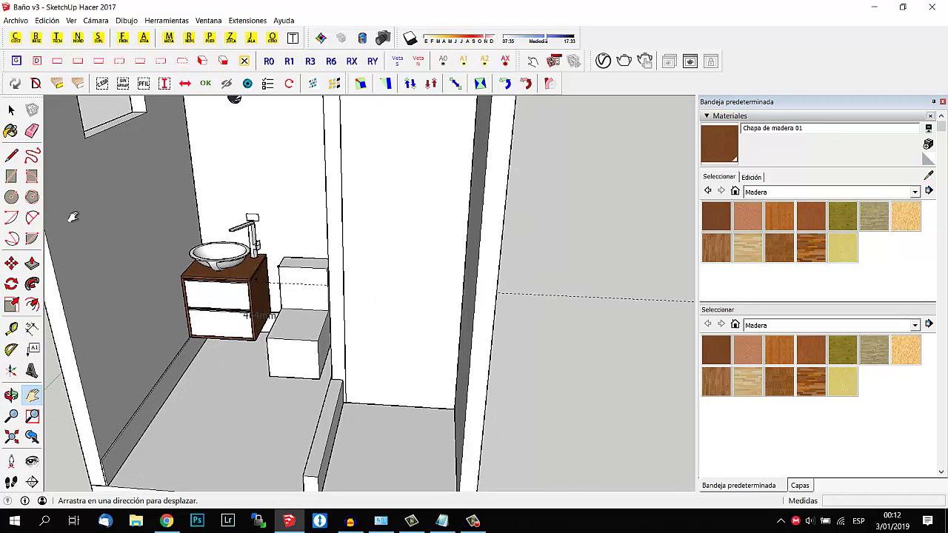
{"action": "left_click", "coordinate": [10, 130]}
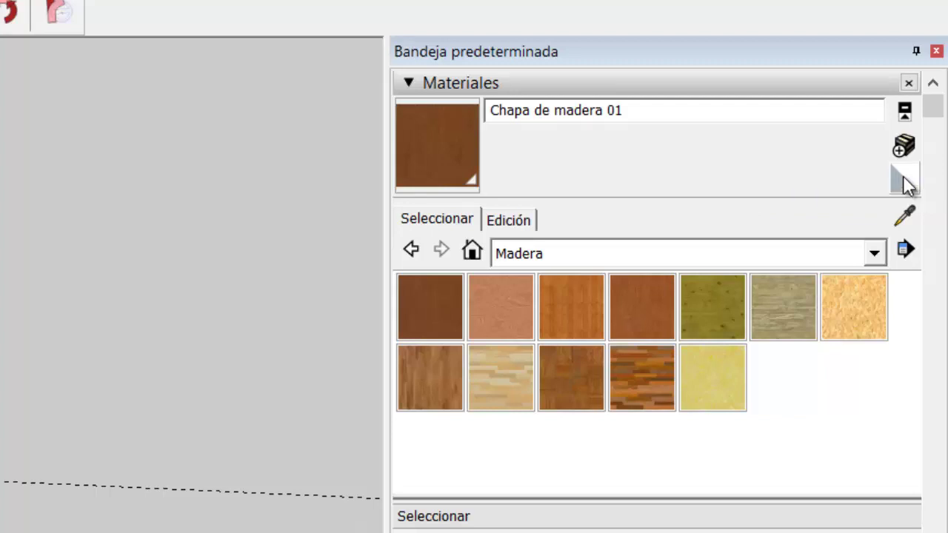
Reset the current material and start a new material named MIEL.
{"action": "left_click", "coordinate": [903, 176]}
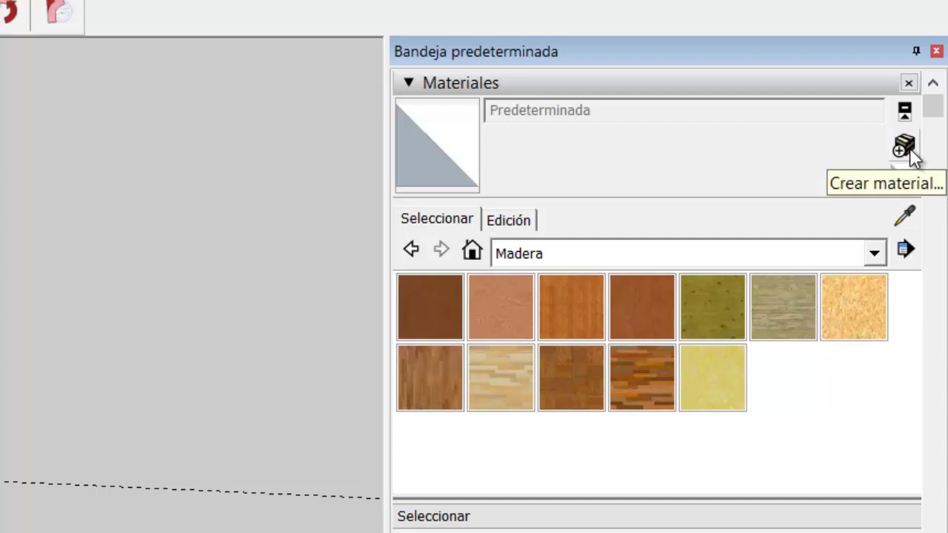
{"action": "left_click", "coordinate": [905, 148]}
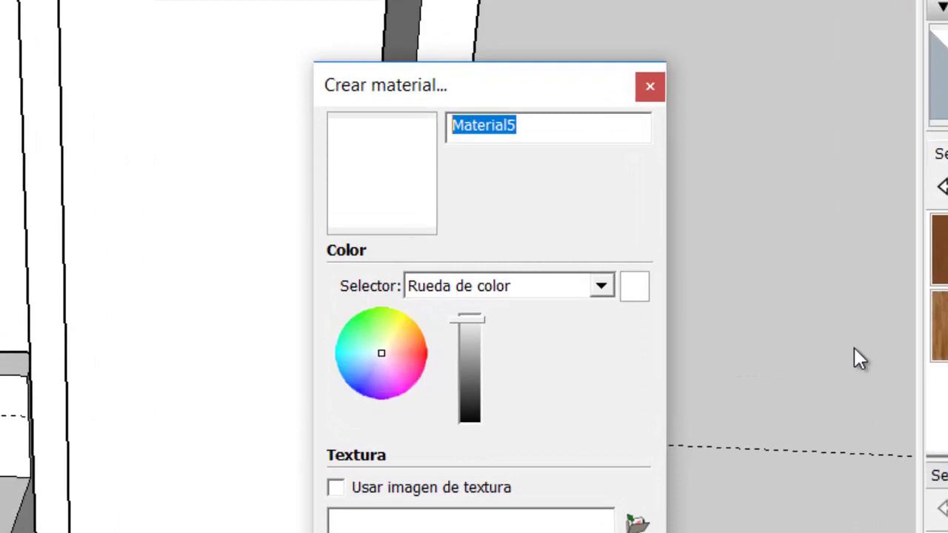
{"action": "type", "text": "M"}
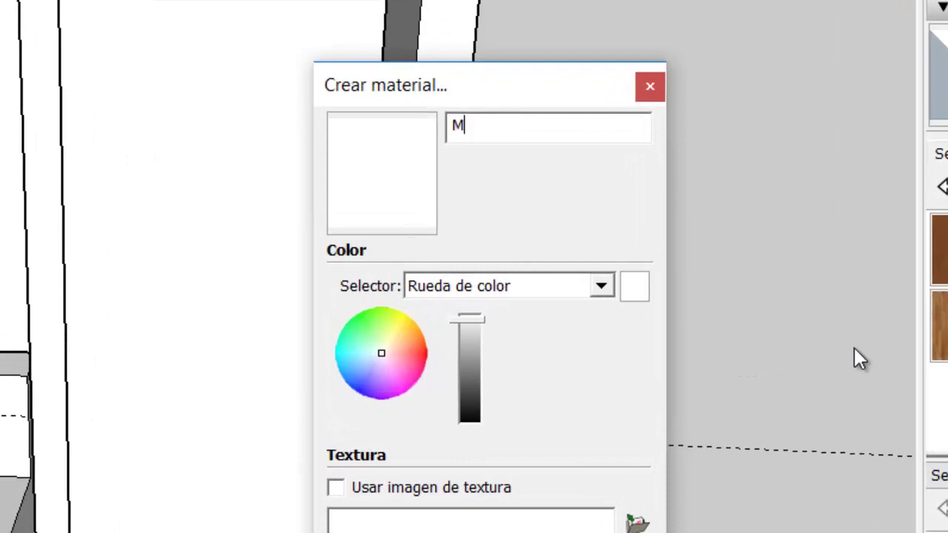
{"action": "type", "text": "IEL"}
Pick a texture image for MIEL, browsing to Proyecto Melamina > PROVEEDORES.
{"action": "left_click", "coordinate": [340, 493]}
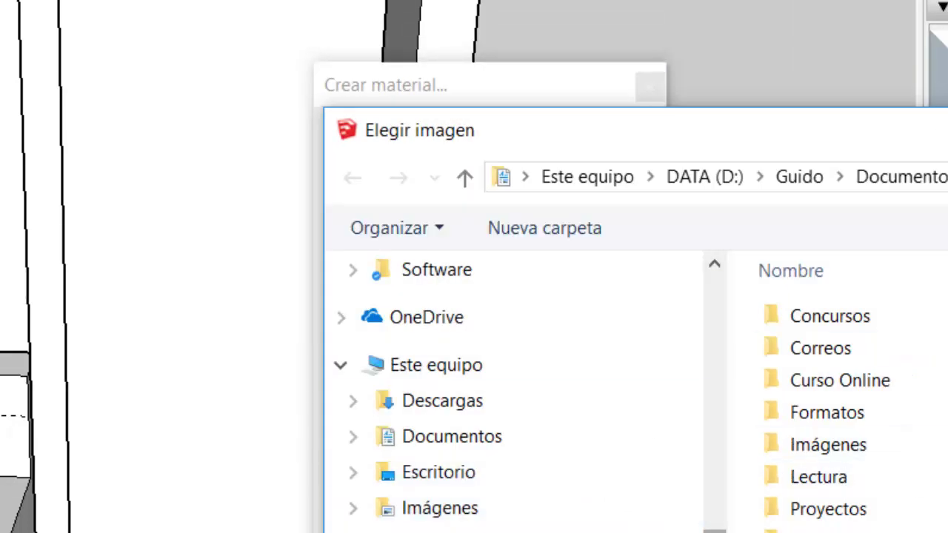
{"action": "scroll", "coordinate": [666, 415], "scroll_direction": "up", "scroll_amount": 2}
{"action": "scroll", "coordinate": [666, 415], "scroll_direction": "up", "scroll_amount": 3}
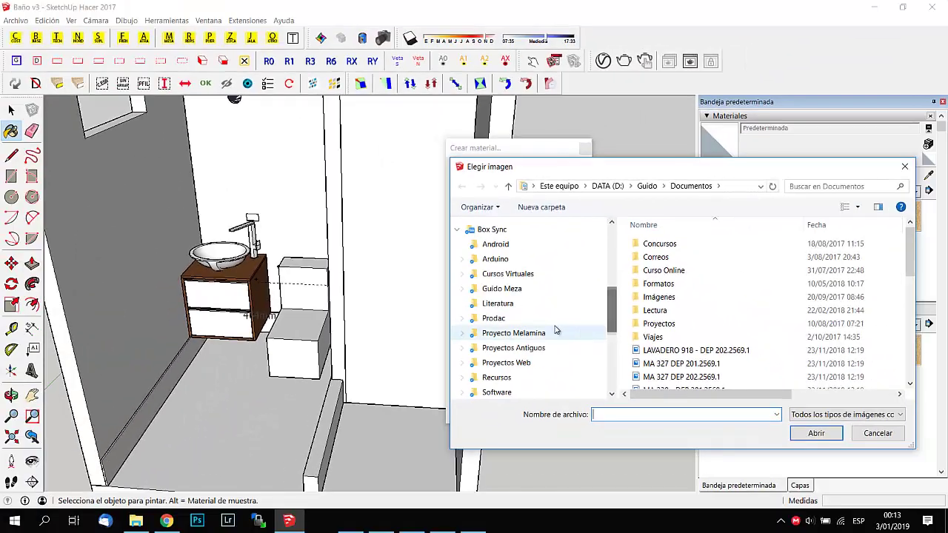
{"action": "left_click", "coordinate": [513, 334]}
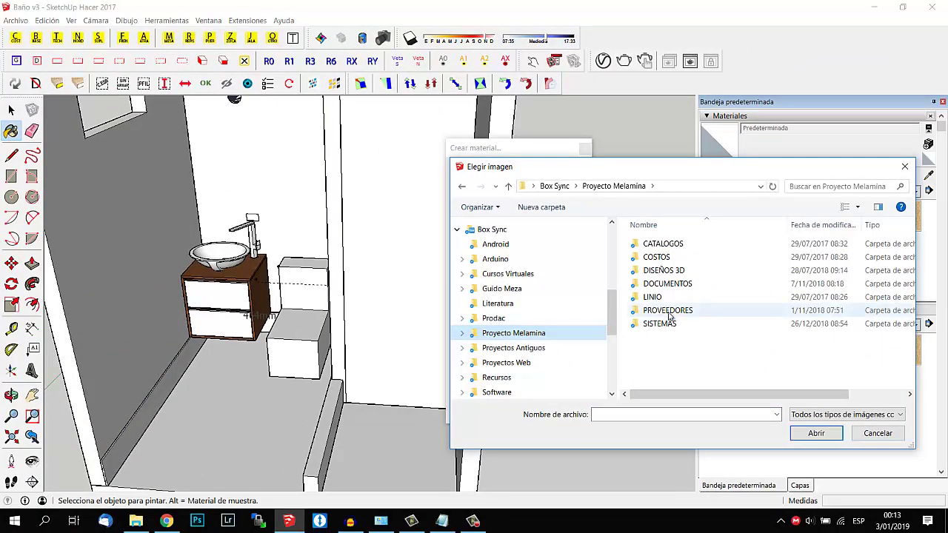
{"action": "left_click", "coordinate": [669, 314]}
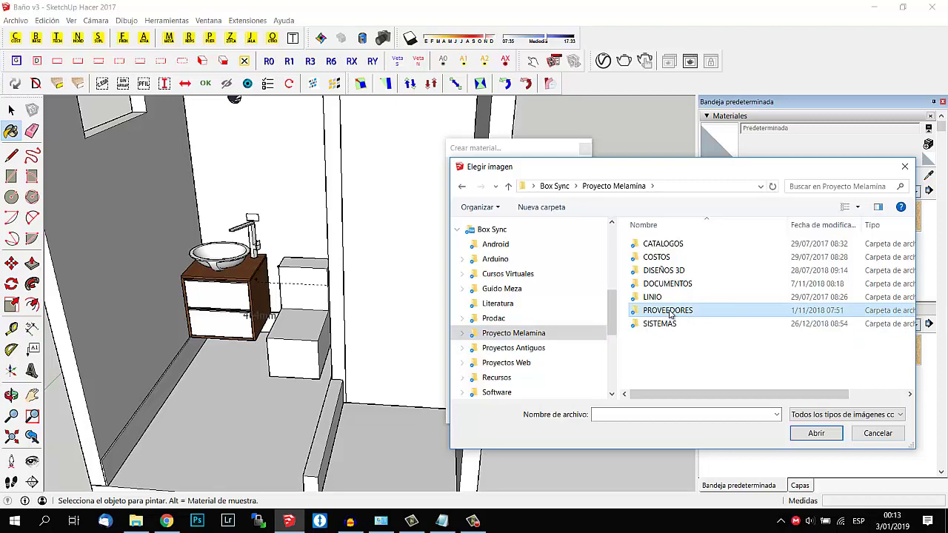
{"action": "double_click", "coordinate": [669, 314]}
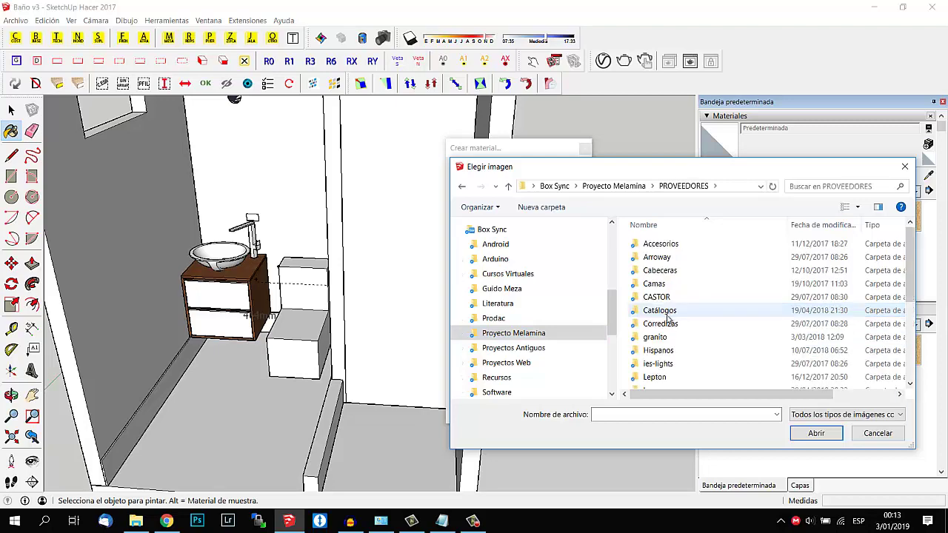
{"action": "left_click", "coordinate": [166, 521]}
{"action": "left_click", "coordinate": [281, 82]}
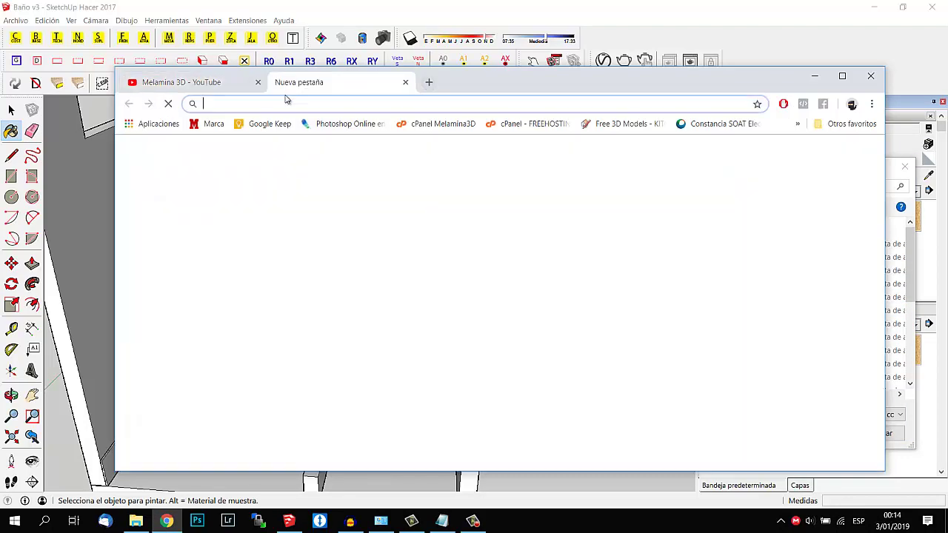
{"action": "type", "text": "www."}
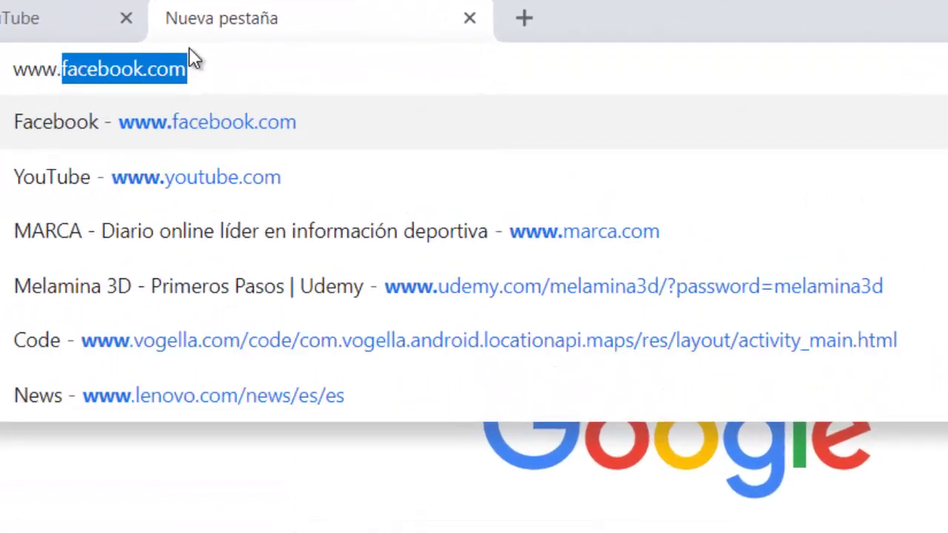
{"action": "type", "text": "m"}
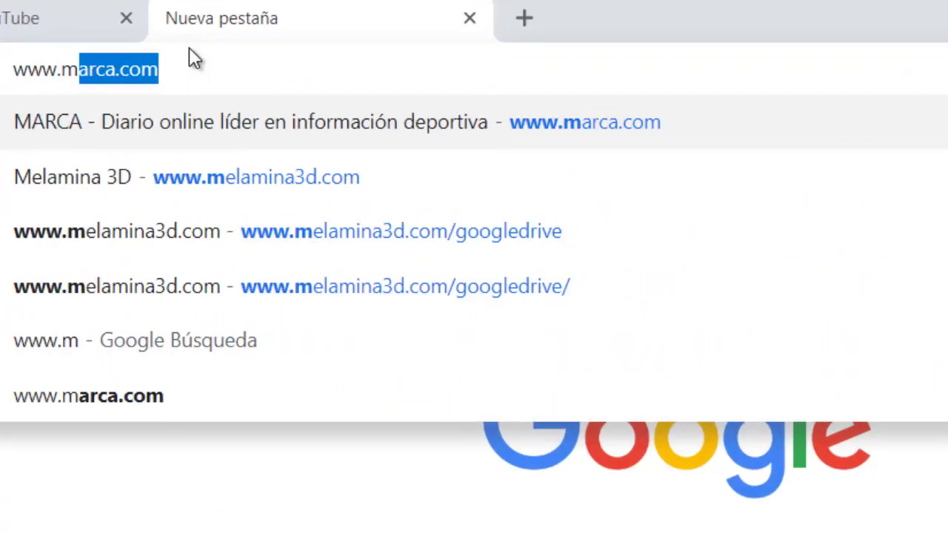
{"action": "type", "text": "r"}
{"action": "key", "text": "BackSpace"}
{"action": "type", "text": "ela"}
{"action": "key", "text": "Return"}
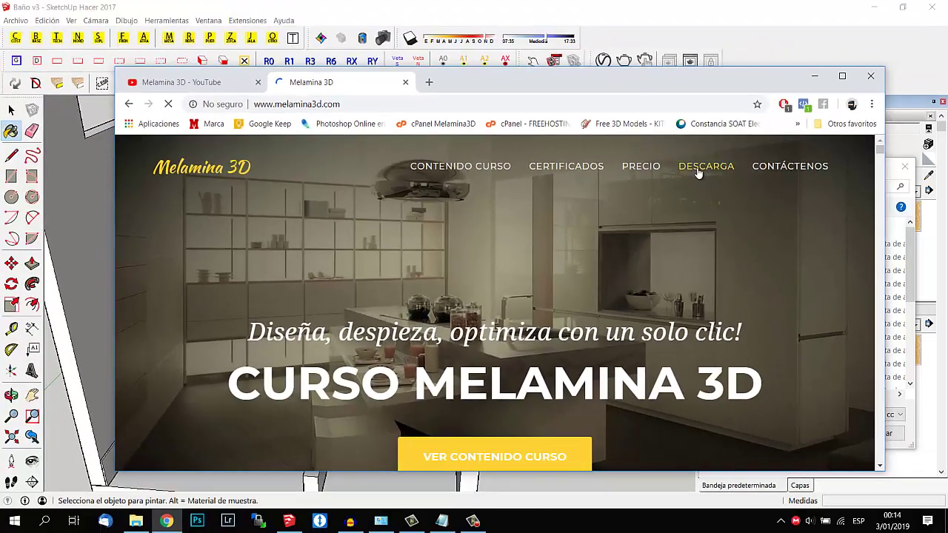
Go to DESCARGA, scroll to Recursos Adicionales, then minimize Chrome.
{"action": "left_click", "coordinate": [698, 169]}
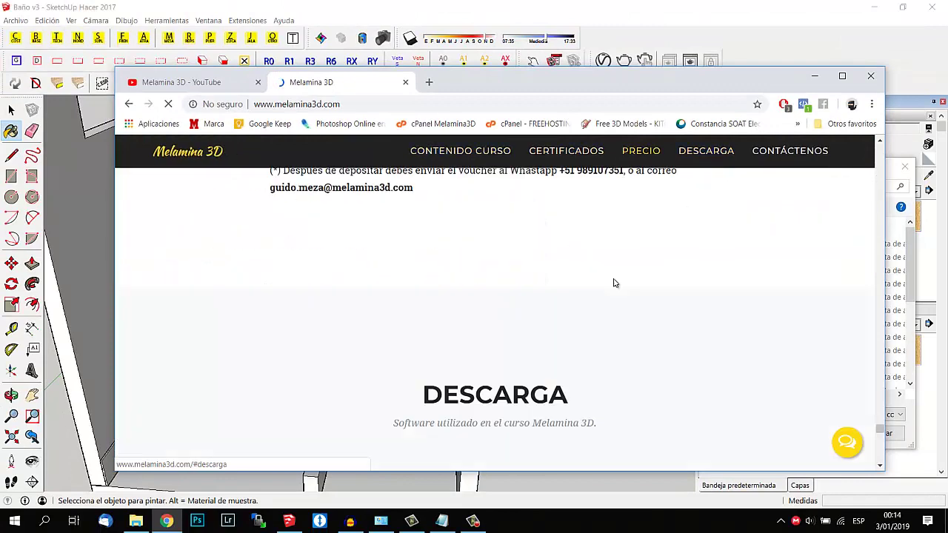
{"action": "scroll", "coordinate": [435, 382], "scroll_direction": "down", "scroll_amount": 2}
{"action": "scroll", "coordinate": [383, 359], "scroll_direction": "down", "scroll_amount": 2}
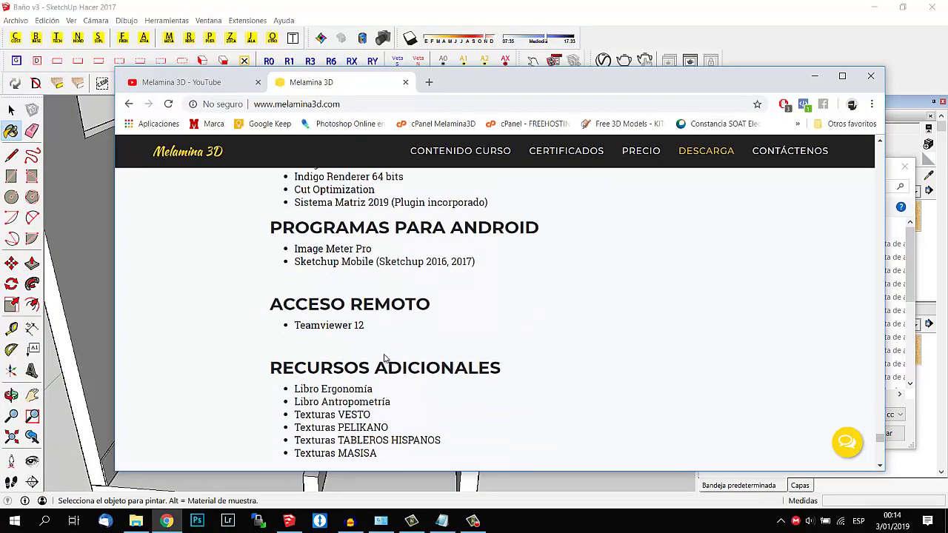
{"action": "scroll", "coordinate": [328, 310], "scroll_direction": "down", "scroll_amount": 2}
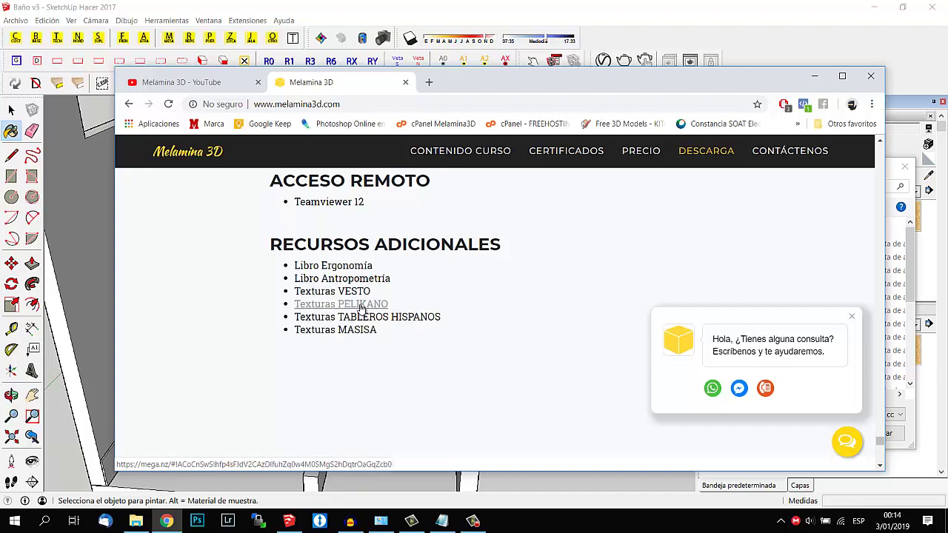
{"action": "left_click", "coordinate": [815, 75]}
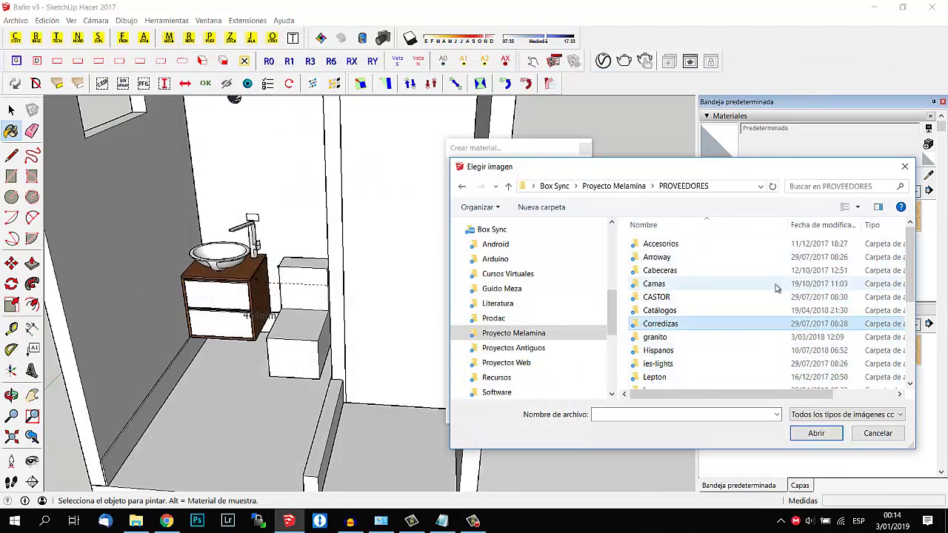
Open the Novopan folder and load the miel JPG as the material's texture.
{"action": "scroll", "coordinate": [775, 287], "scroll_direction": "down", "scroll_amount": 4}
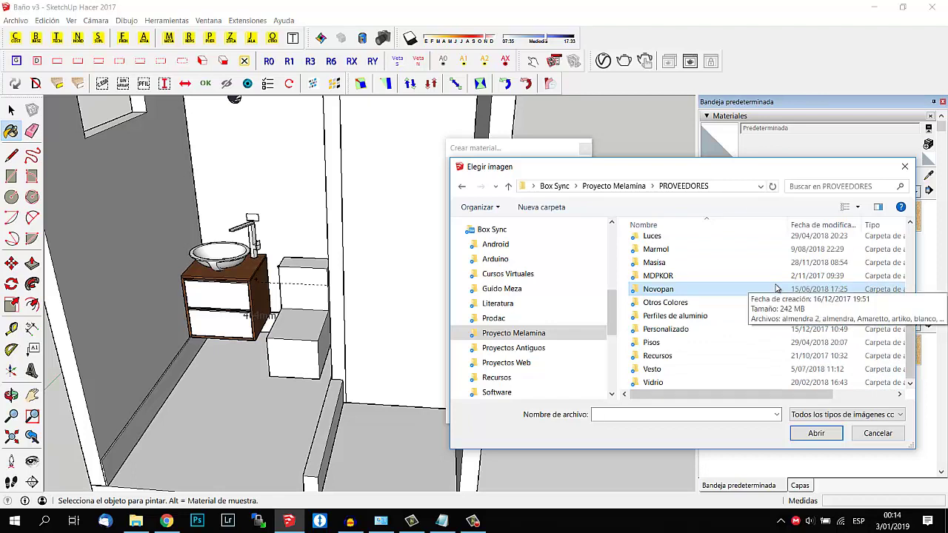
{"action": "double_click", "coordinate": [775, 287]}
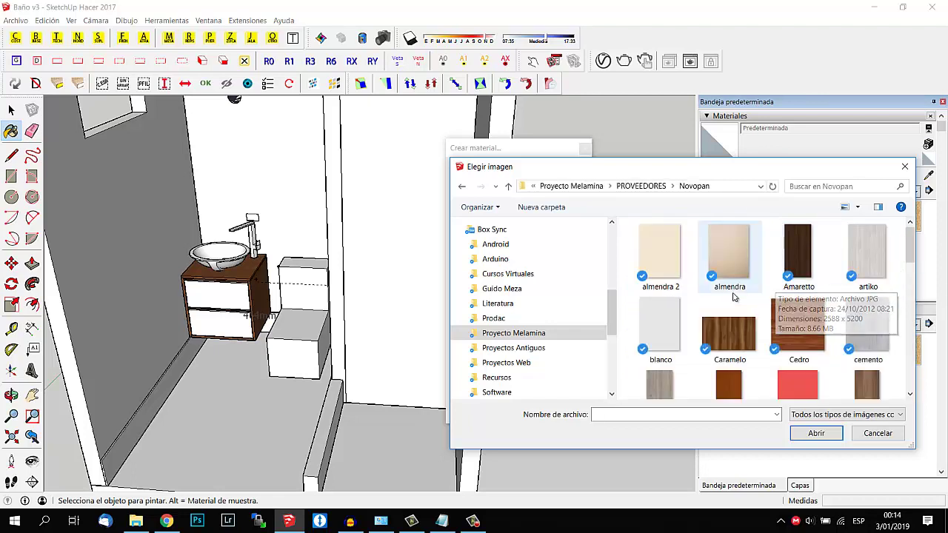
{"action": "left_click", "coordinate": [733, 297]}
{"action": "type", "text": "miel"}
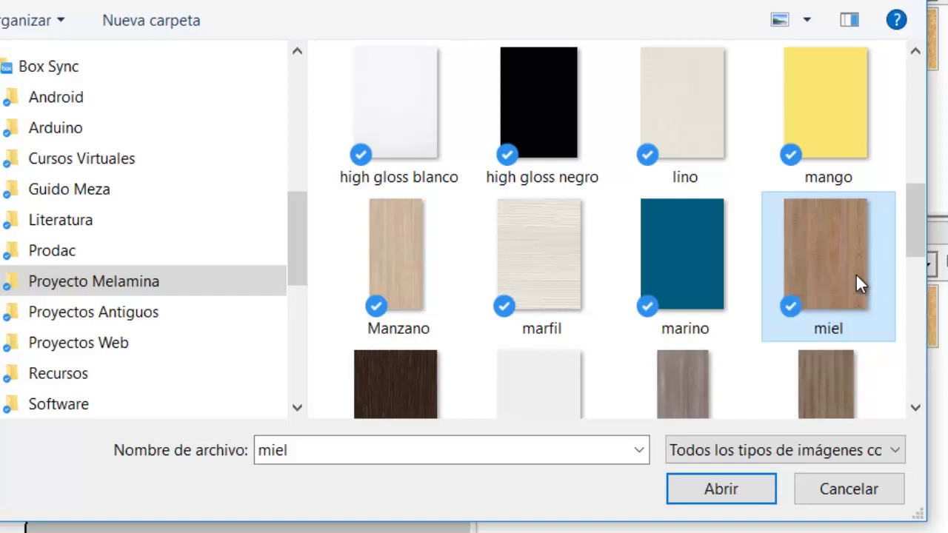
{"action": "left_click", "coordinate": [750, 495]}
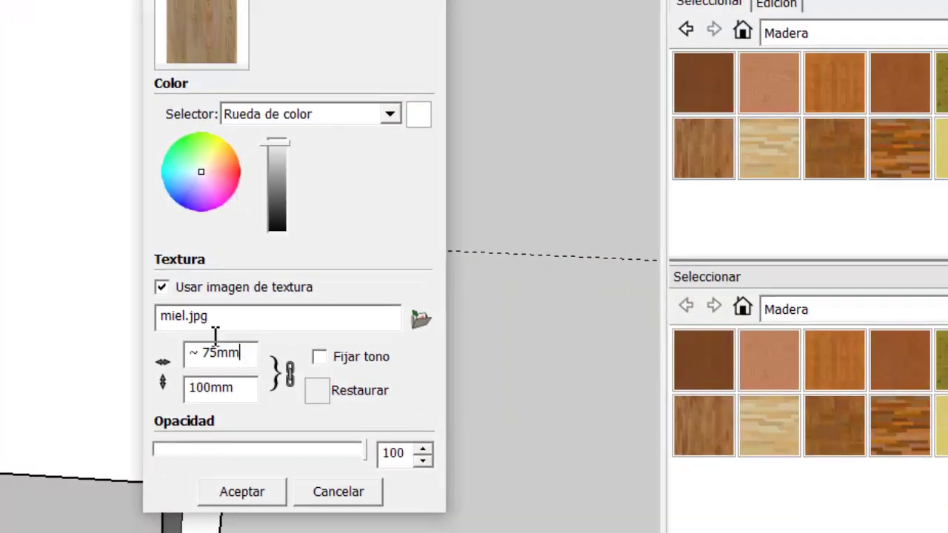
Set the MIEL texture width to 888 mm (1182 mm tall) and accept the material.
{"action": "double_click", "coordinate": [215, 350]}
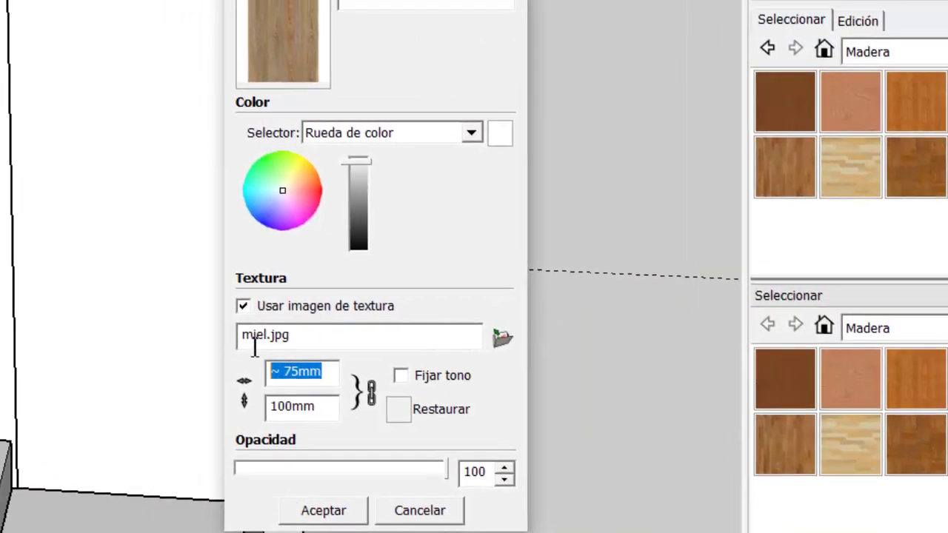
{"action": "type", "text": "888"}
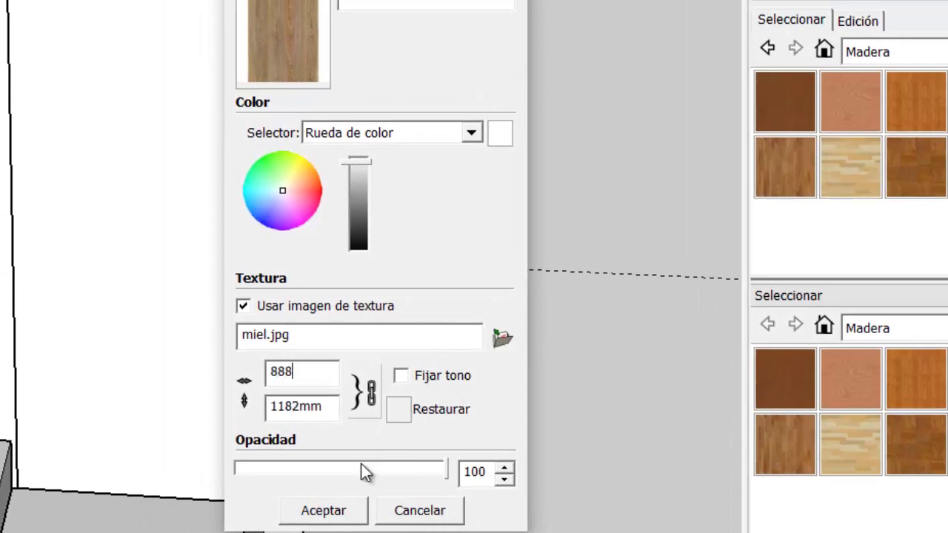
{"action": "left_click", "coordinate": [323, 511]}
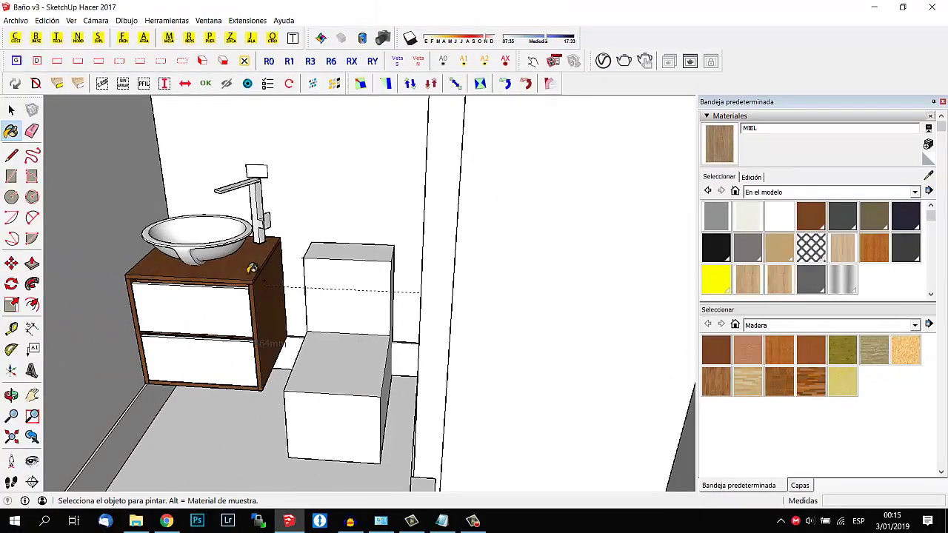
Paint the countertop, cabinet side, front-left edge strip and under-counter strip with MIEL.
{"action": "left_click", "coordinate": [251, 272]}
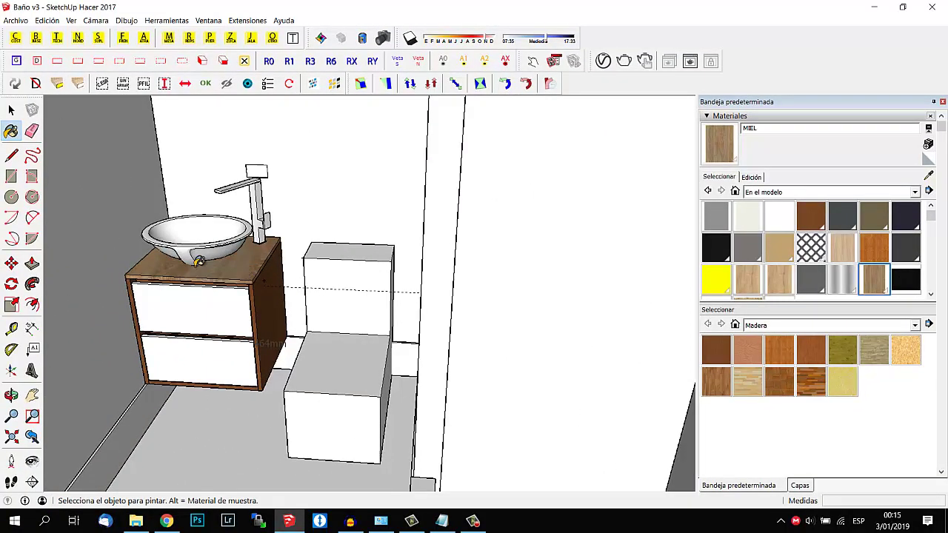
{"action": "left_click", "coordinate": [267, 303]}
{"action": "scroll", "coordinate": [151, 316], "scroll_direction": "up", "scroll_amount": 2}
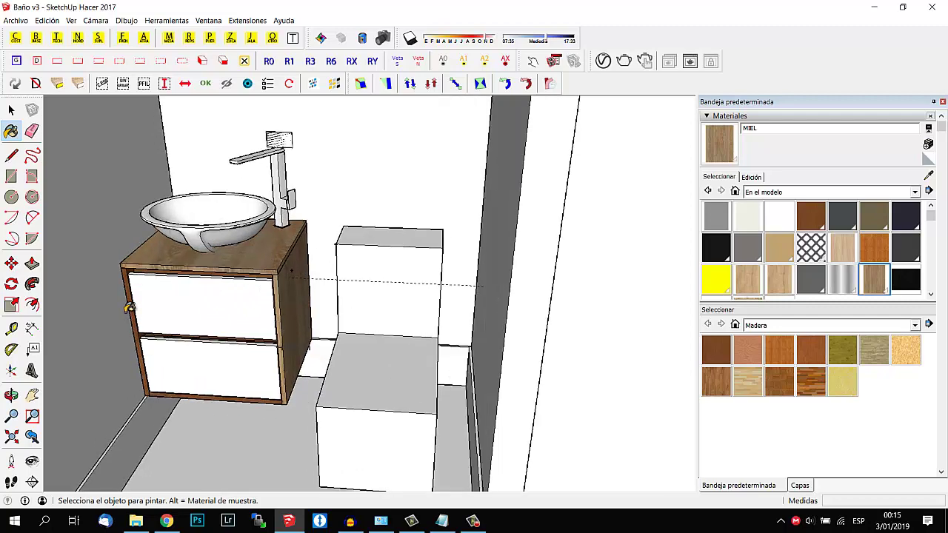
{"action": "scroll", "coordinate": [132, 283], "scroll_direction": "up", "scroll_amount": 2}
{"action": "left_click", "coordinate": [137, 280]}
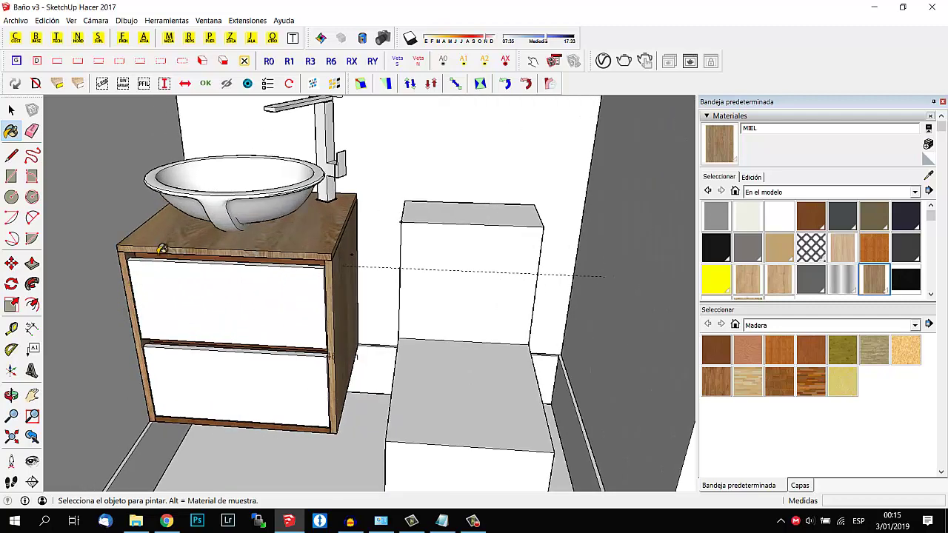
{"action": "left_click", "coordinate": [160, 256]}
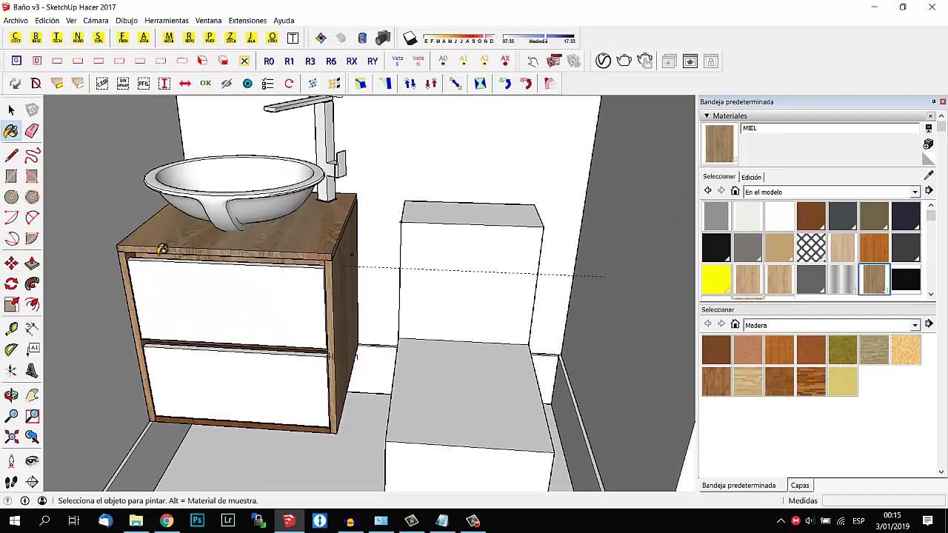
Paint the strip between the drawers and the bottom edge strip with MIEL.
{"action": "left_click", "coordinate": [211, 341]}
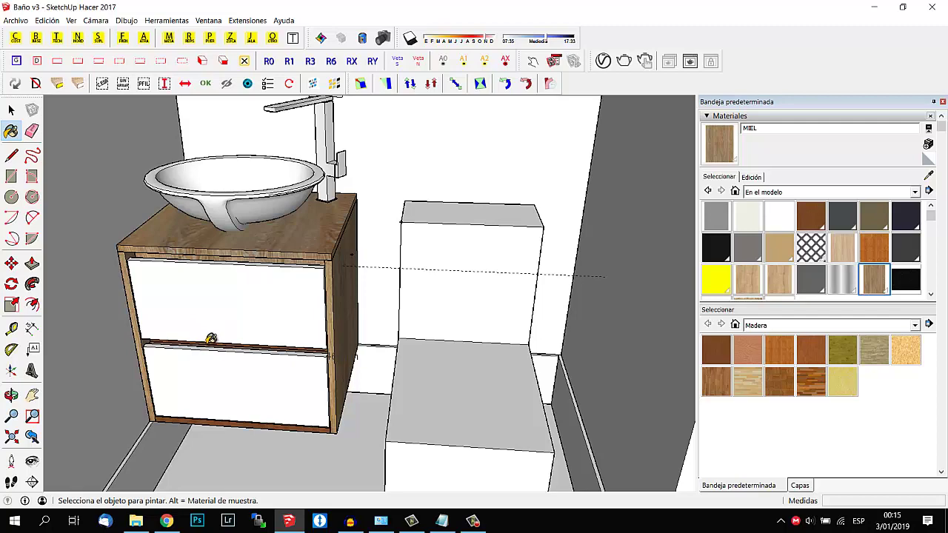
{"action": "scroll", "coordinate": [211, 339], "scroll_direction": "up", "scroll_amount": 2}
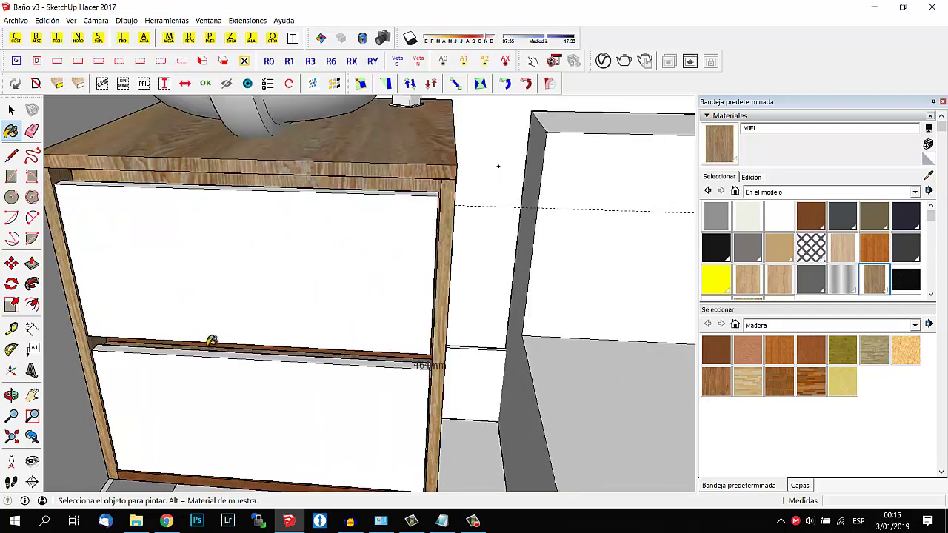
{"action": "left_click", "coordinate": [211, 341]}
{"action": "scroll", "coordinate": [211, 340], "scroll_direction": "down", "scroll_amount": 3}
{"action": "left_click", "coordinate": [221, 416]}
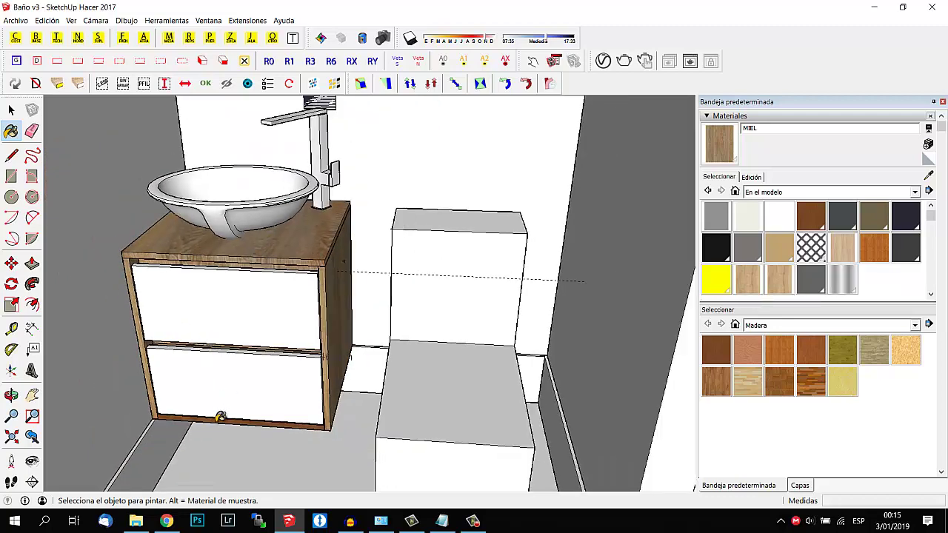
{"action": "middle_click_drag", "start_coordinate": [271, 305], "coordinate": [313, 287]}
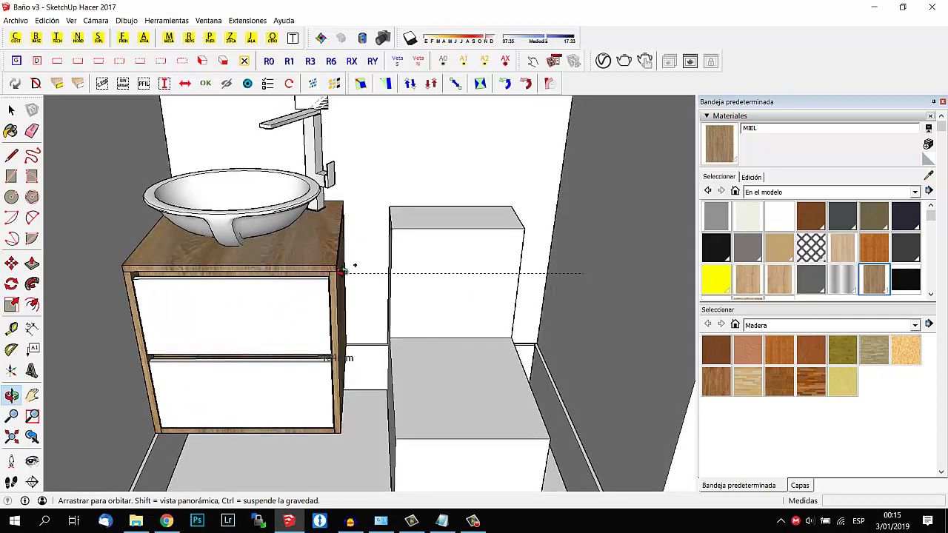
Window-select the vanity cabinet and sink with the Select tool.
{"action": "key", "text": "space"}
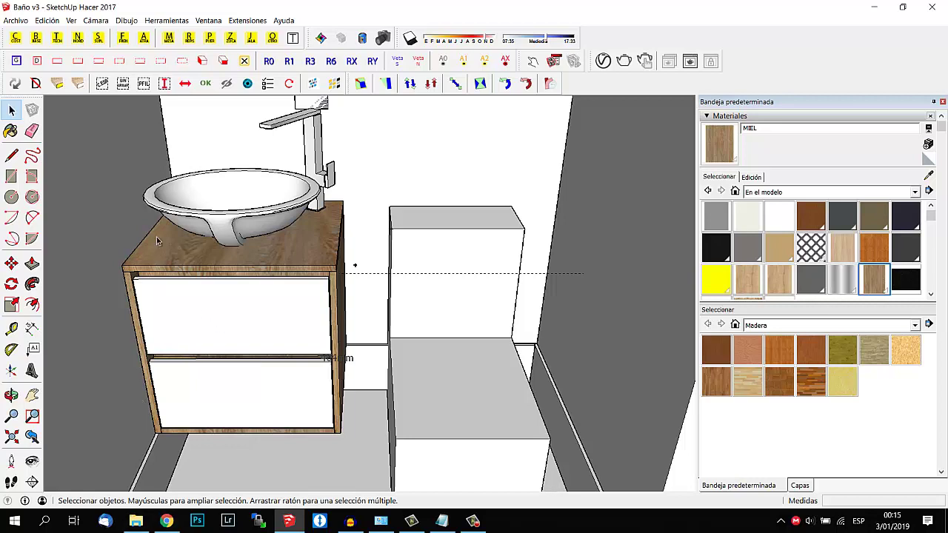
{"action": "left_click_drag", "start_coordinate": [66, 135], "coordinate": [380, 482]}
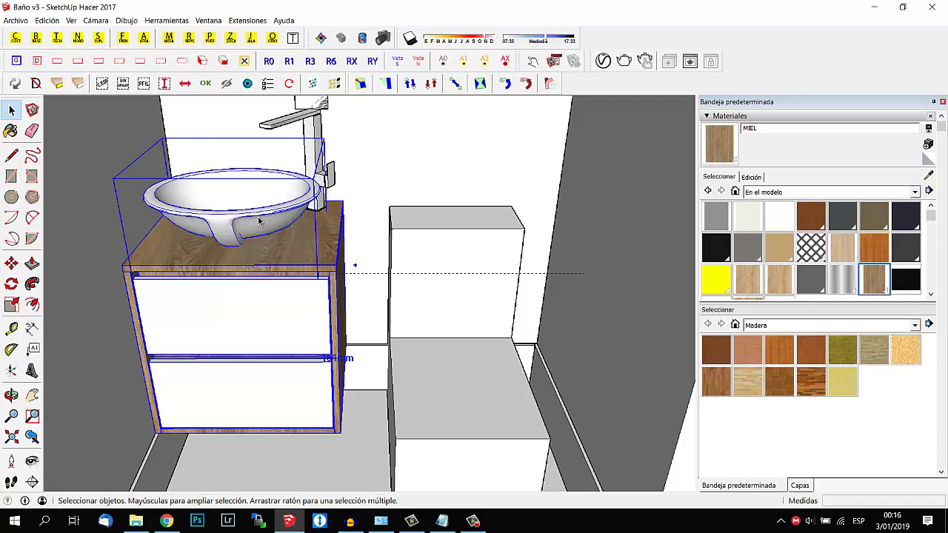
Deselect the sink and export the vanity cabinet to Sistema Matriz.
{"action": "left_click", "coordinate": [236, 220], "text": "shift"}
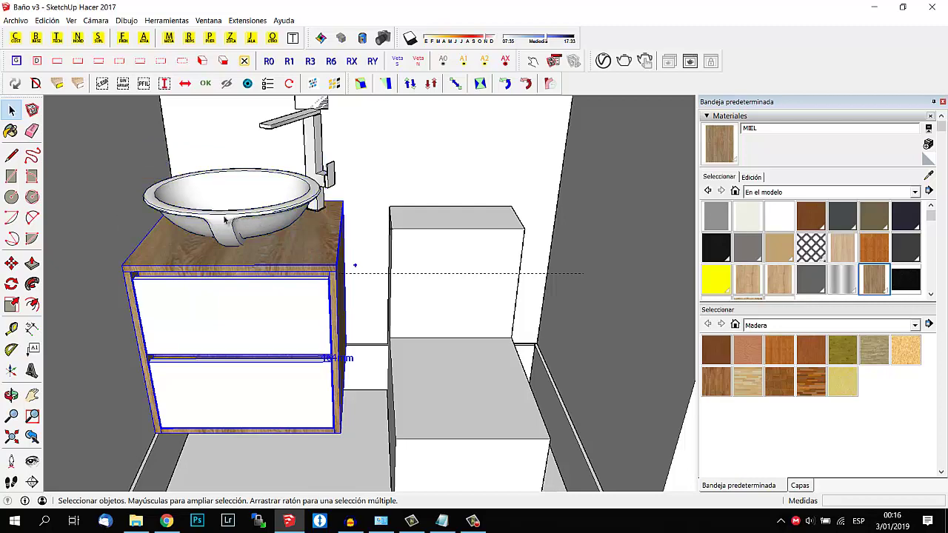
{"action": "left_click", "coordinate": [312, 85]}
{"action": "left_click", "coordinate": [311, 84]}
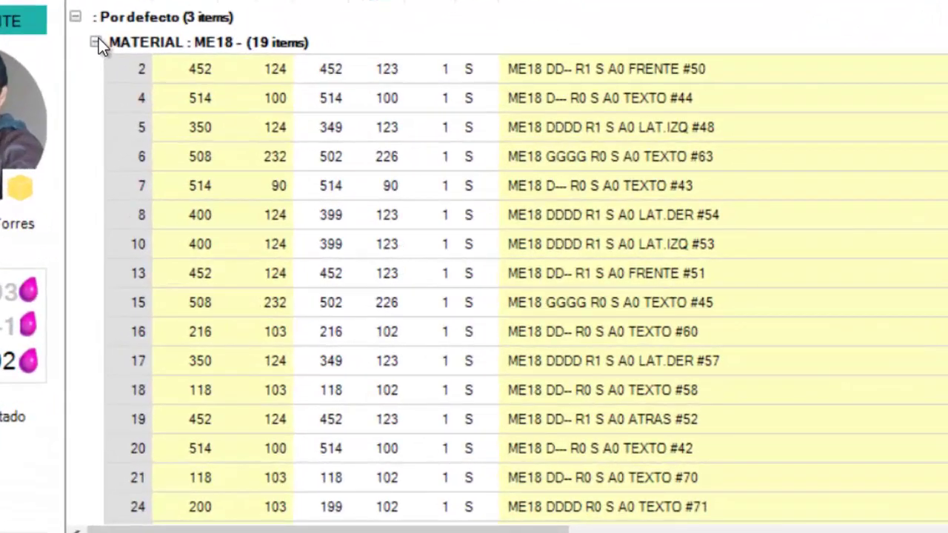
Collapse the ME18 (19), ME3 (2) and MI18 - MIEL (8) material groups.
{"action": "left_click", "coordinate": [96, 43]}
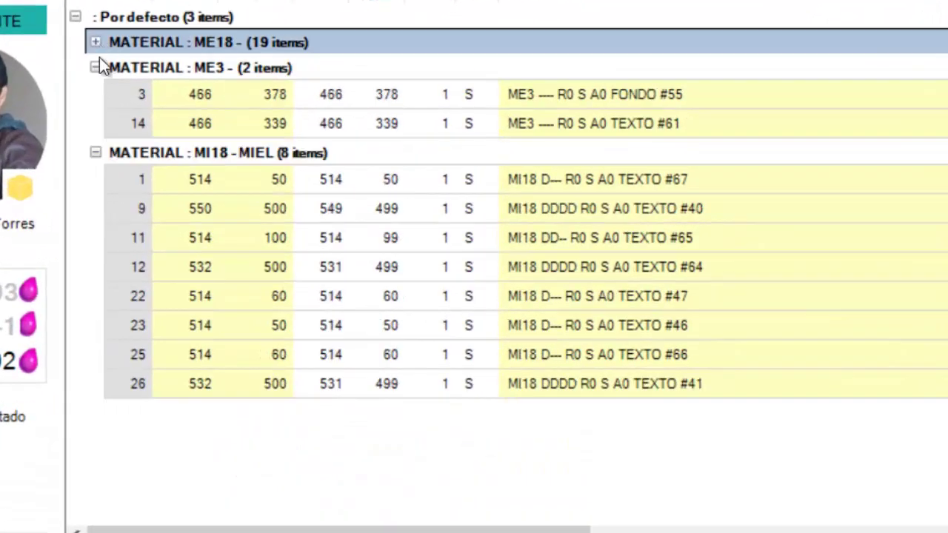
{"action": "left_click", "coordinate": [96, 68]}
{"action": "left_click", "coordinate": [95, 93]}
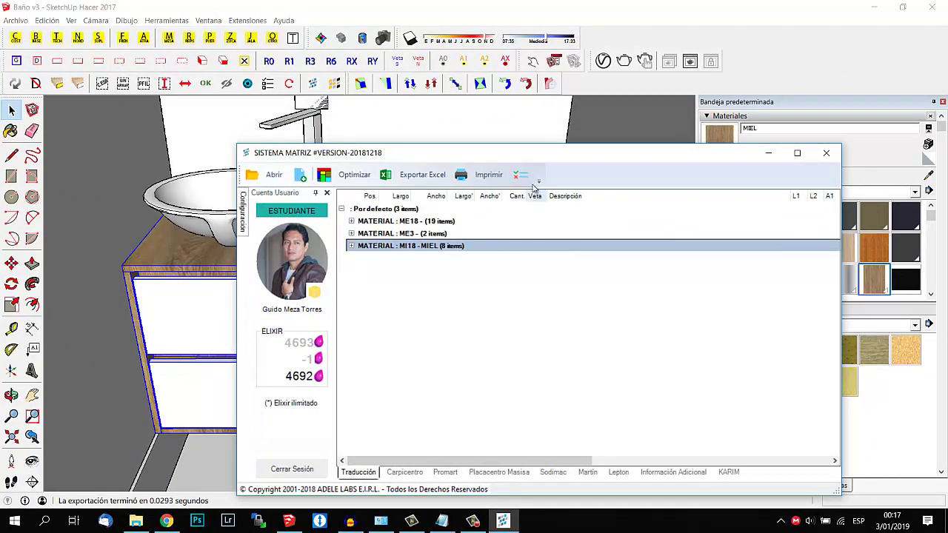
{"action": "left_click_drag", "start_coordinate": [533, 166], "coordinate": [409, 218]}
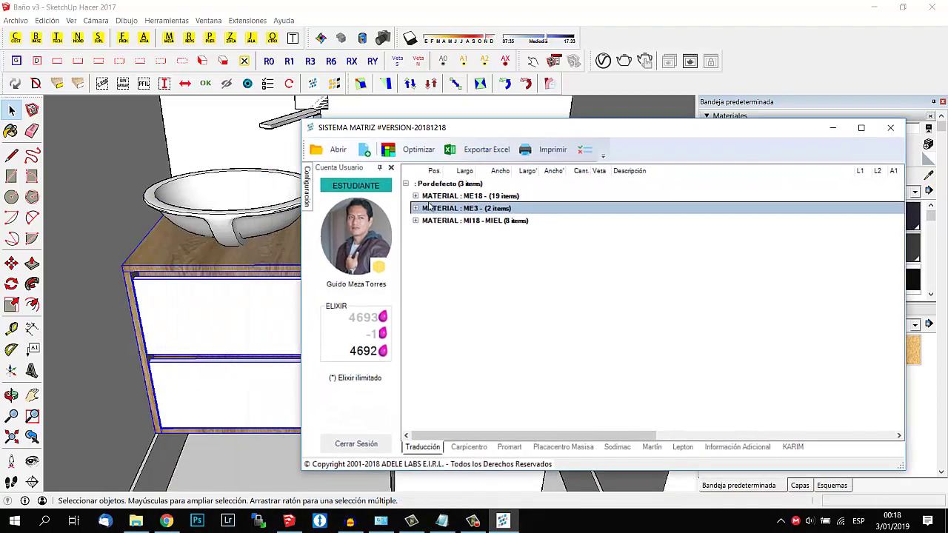
{"action": "left_click", "coordinate": [437, 199]}
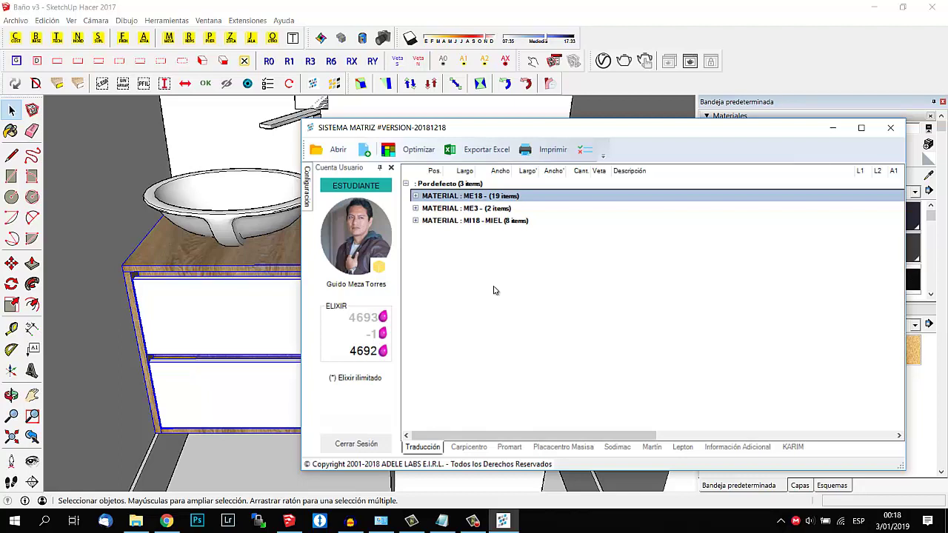
Preview the MI18 cut list on the MARTIN supplier form, scrolled to its five-piece parts table.
{"action": "left_click", "coordinate": [556, 151]}
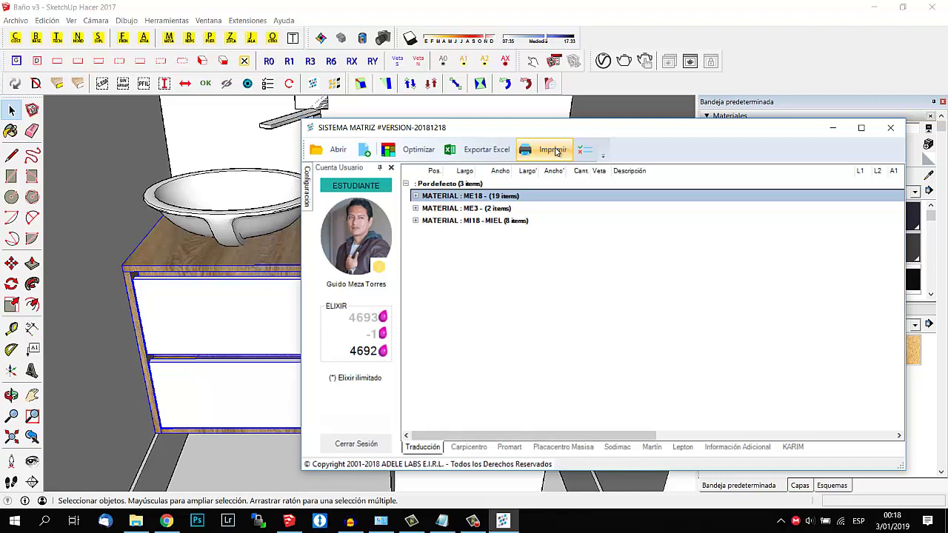
{"action": "left_click", "coordinate": [534, 120]}
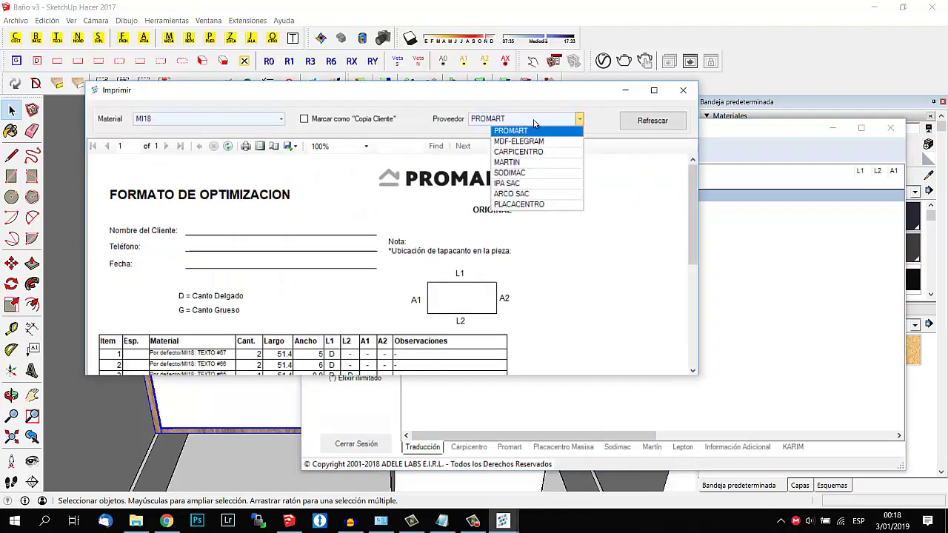
{"action": "left_click", "coordinate": [509, 162]}
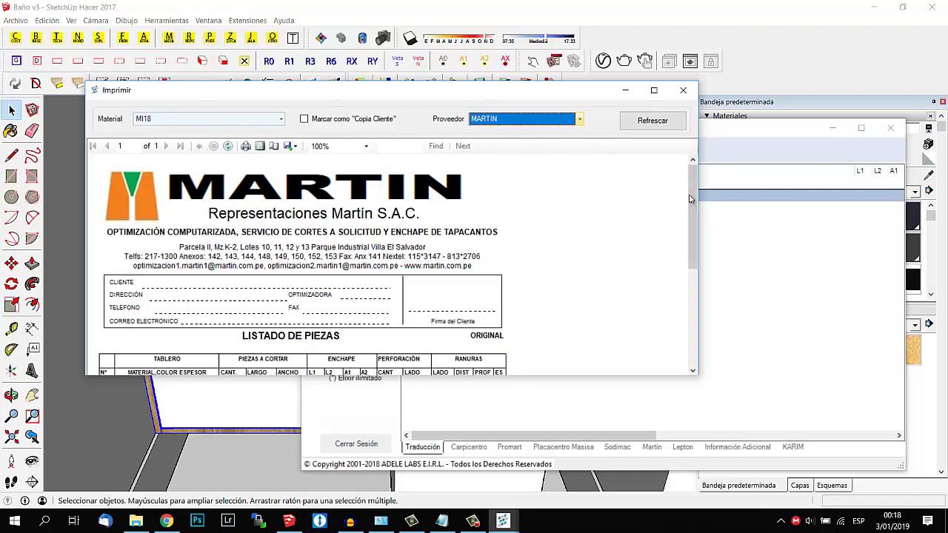
{"action": "left_click_drag", "start_coordinate": [689, 198], "coordinate": [690, 251]}
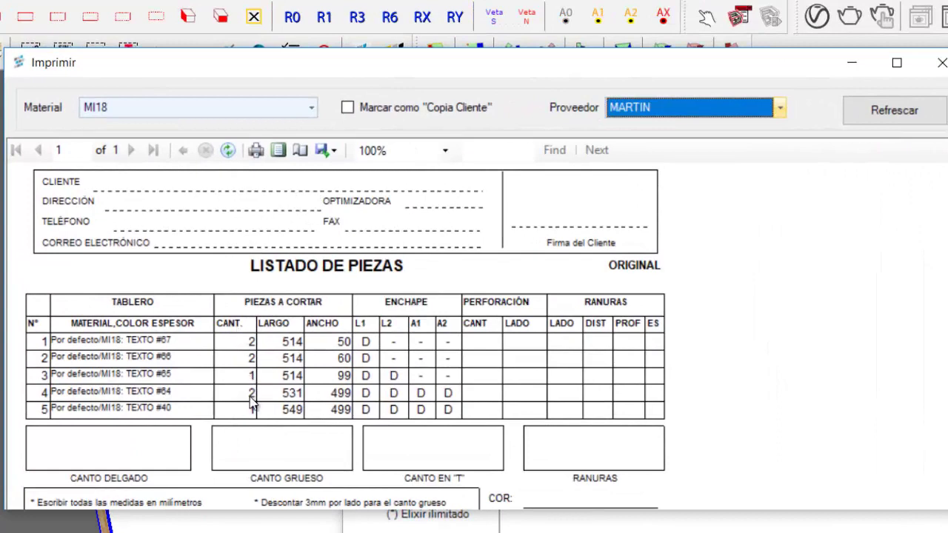
{"action": "left_click", "coordinate": [306, 332]}
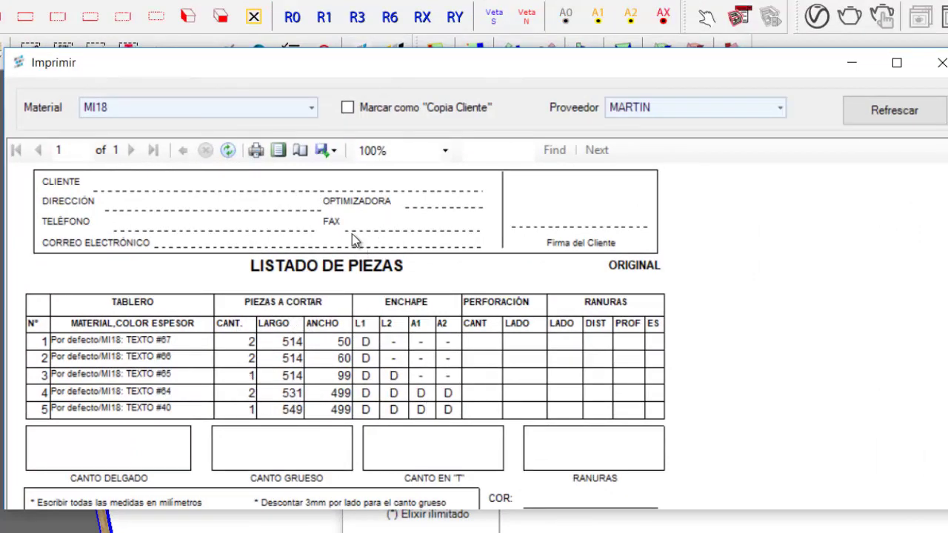
Show the ME18 cut list in the print preview and scroll through it.
{"action": "left_click", "coordinate": [310, 109]}
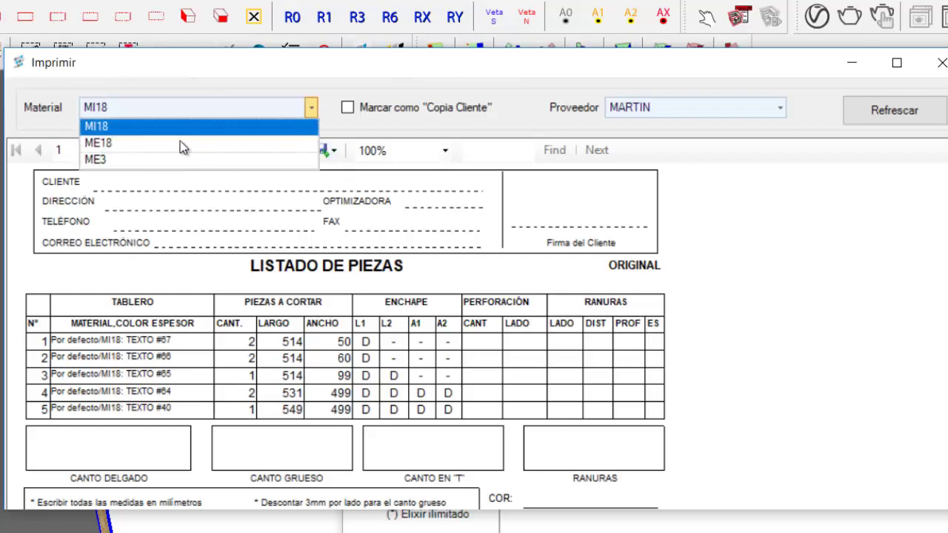
{"action": "left_click", "coordinate": [105, 142]}
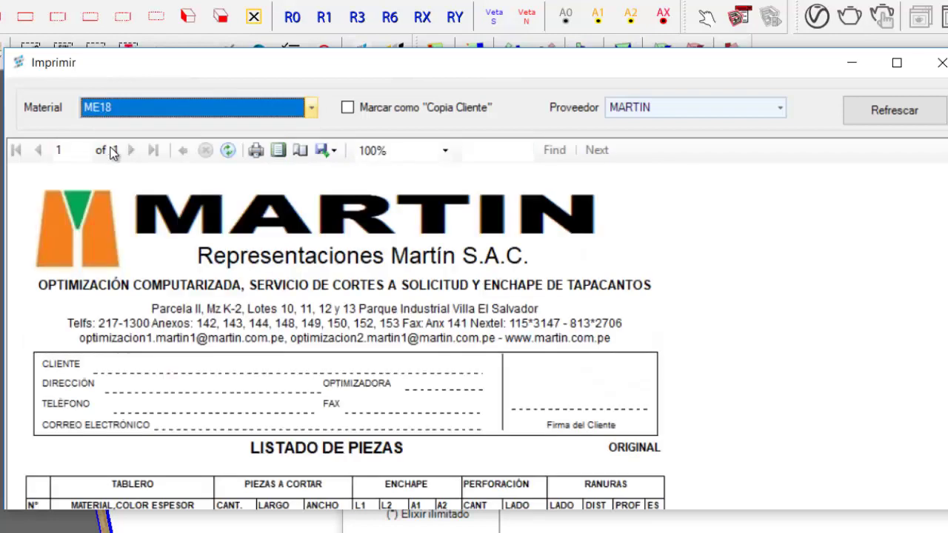
{"action": "scroll", "coordinate": [279, 289], "scroll_direction": "down", "scroll_amount": 3}
{"action": "scroll", "coordinate": [275, 286], "scroll_direction": "down", "scroll_amount": 2}
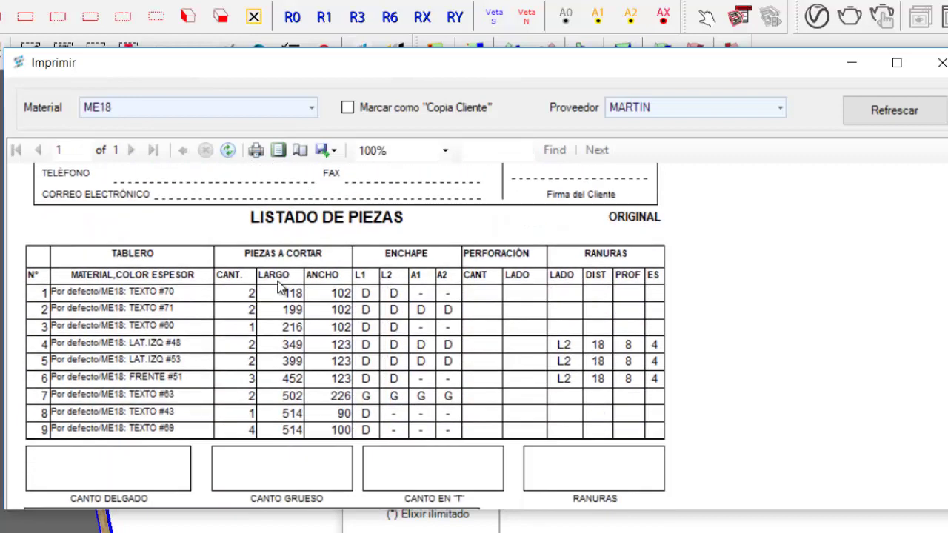
Review the ME3 cut list, then close the print preview.
{"action": "left_click", "coordinate": [157, 104]}
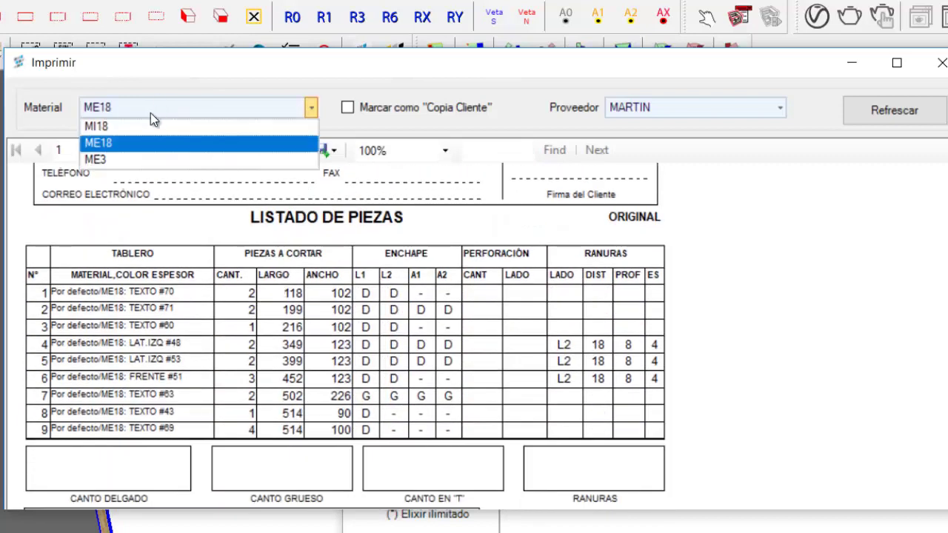
{"action": "left_click", "coordinate": [103, 159]}
{"action": "scroll", "coordinate": [259, 320], "scroll_direction": "down", "scroll_amount": 1}
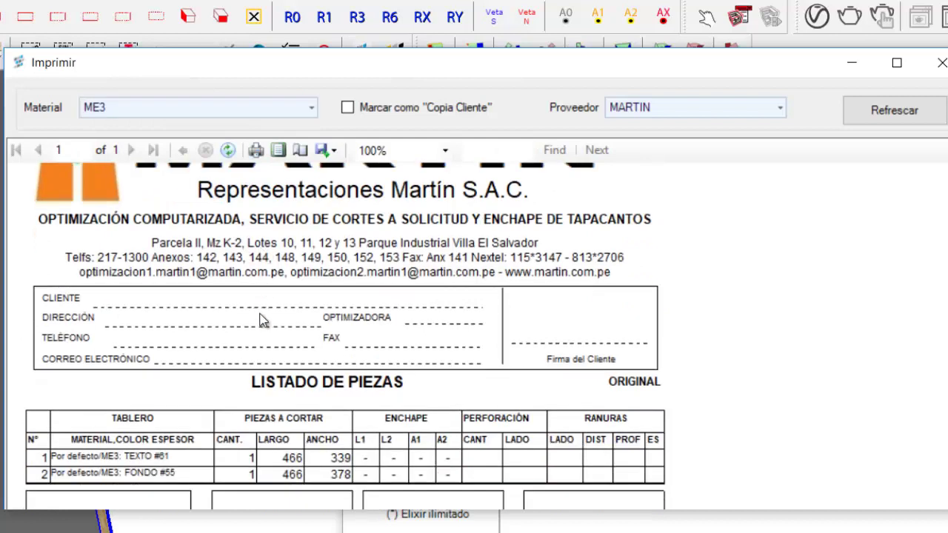
{"action": "scroll", "coordinate": [261, 320], "scroll_direction": "down", "scroll_amount": 1}
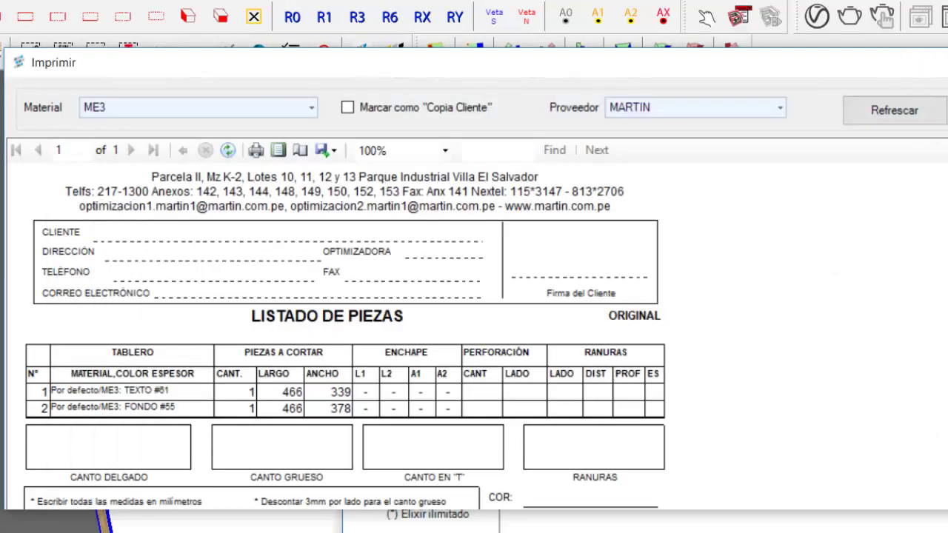
{"action": "left_click", "coordinate": [939, 59]}
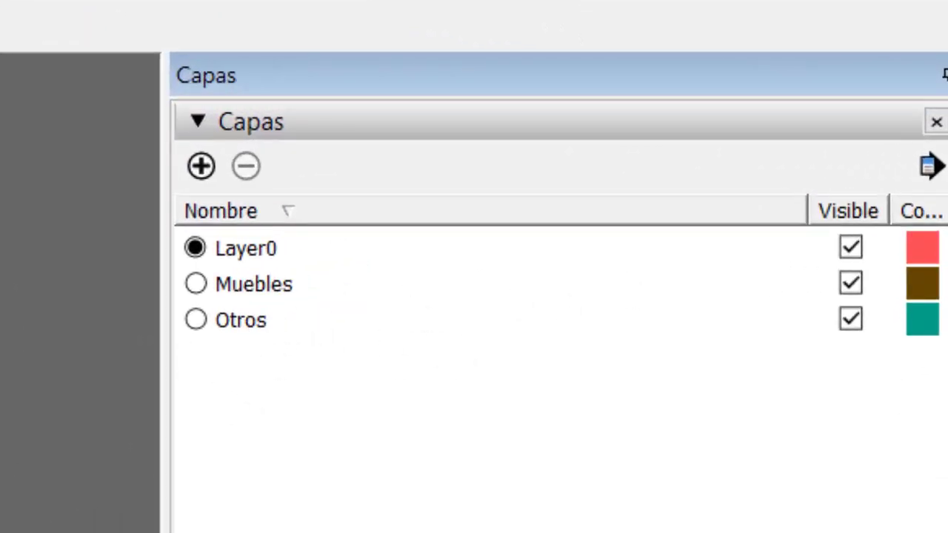
Hide the Otros layer and orbit around the MIEL-wood vanity with its basin and faucet.
{"action": "left_click", "coordinate": [856, 318]}
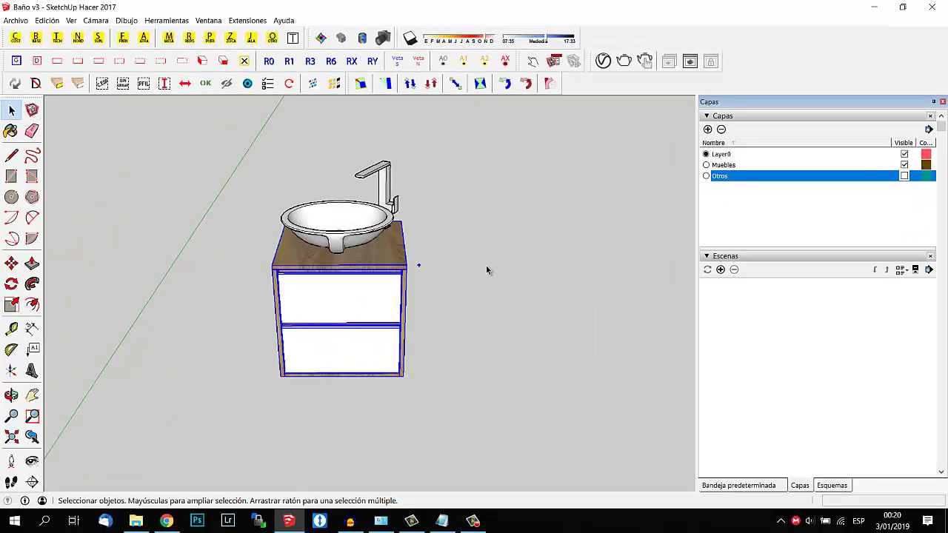
{"action": "scroll", "coordinate": [477, 268], "scroll_direction": "down", "scroll_amount": 2}
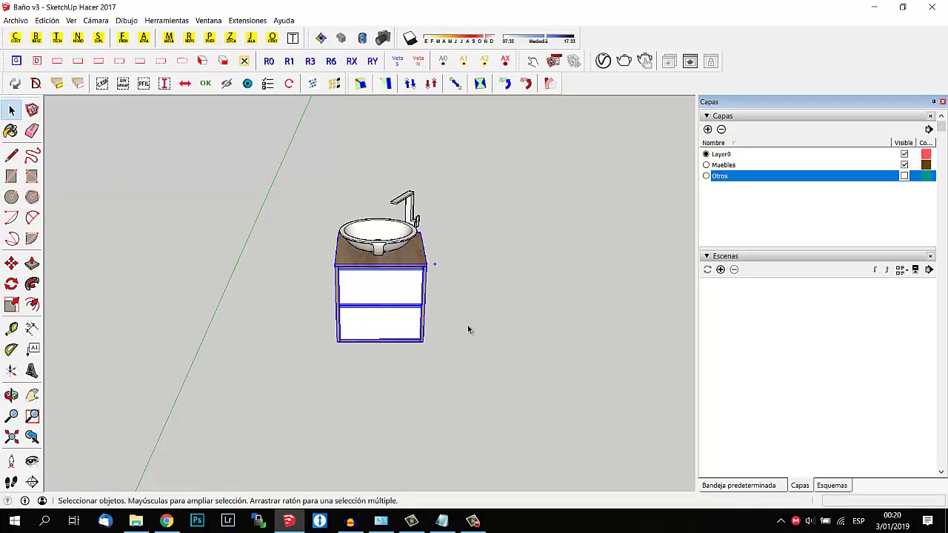
{"action": "middle_click_drag", "start_coordinate": [467, 329], "coordinate": [455, 293]}
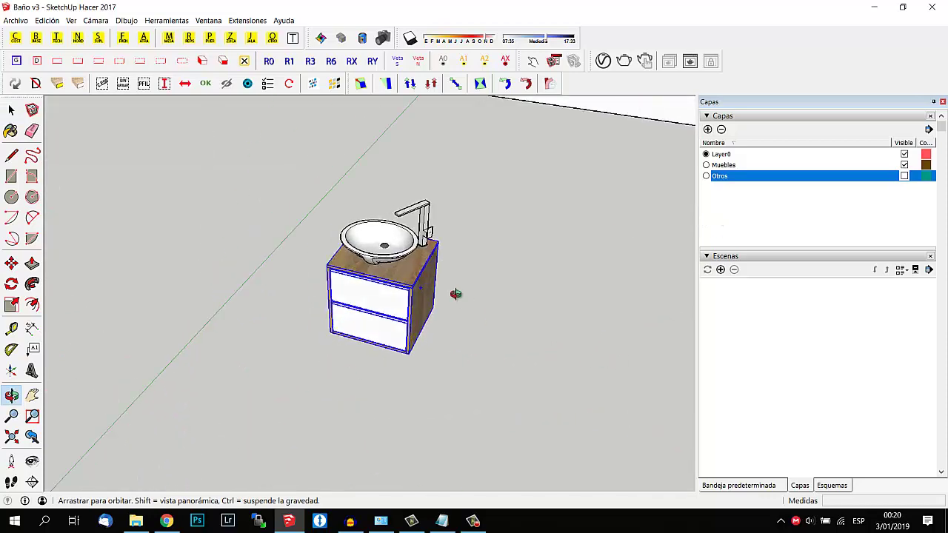
{"action": "mouse_move", "coordinate": [455, 294]}
{"action": "left_mouse_down"}
{"action": "mouse_move", "coordinate": [171, 436]}
{"action": "mouse_move", "coordinate": [751, 321]}
{"action": "left_mouse_up"}
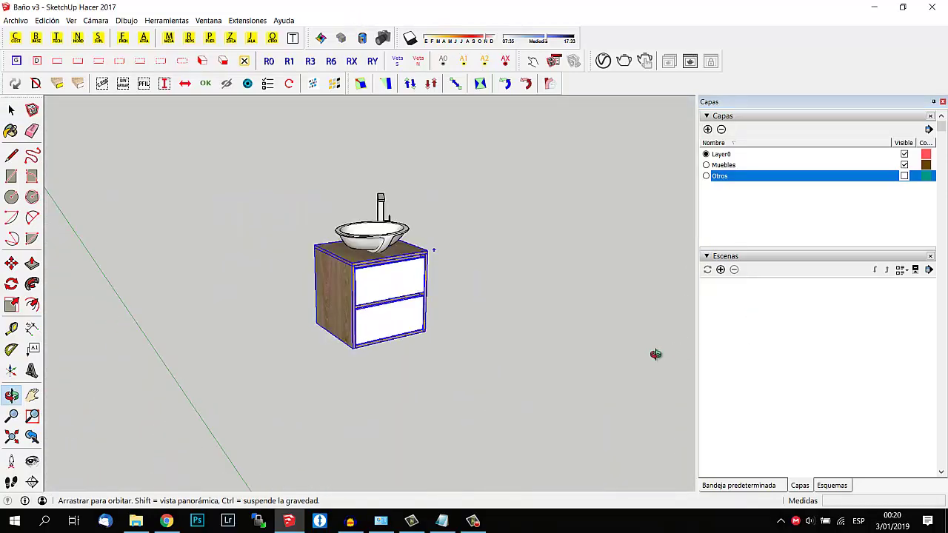